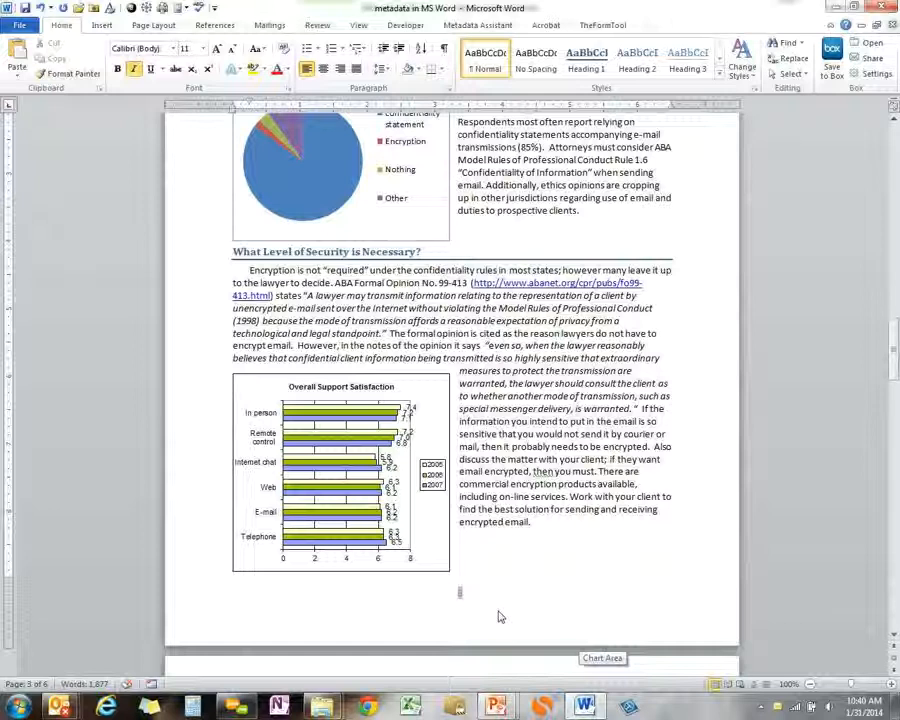
# Step: Open the source data of the Overall Support Satisfaction chart to inspect the embedded workbook, and close it again
pyautogui.click(349, 503)
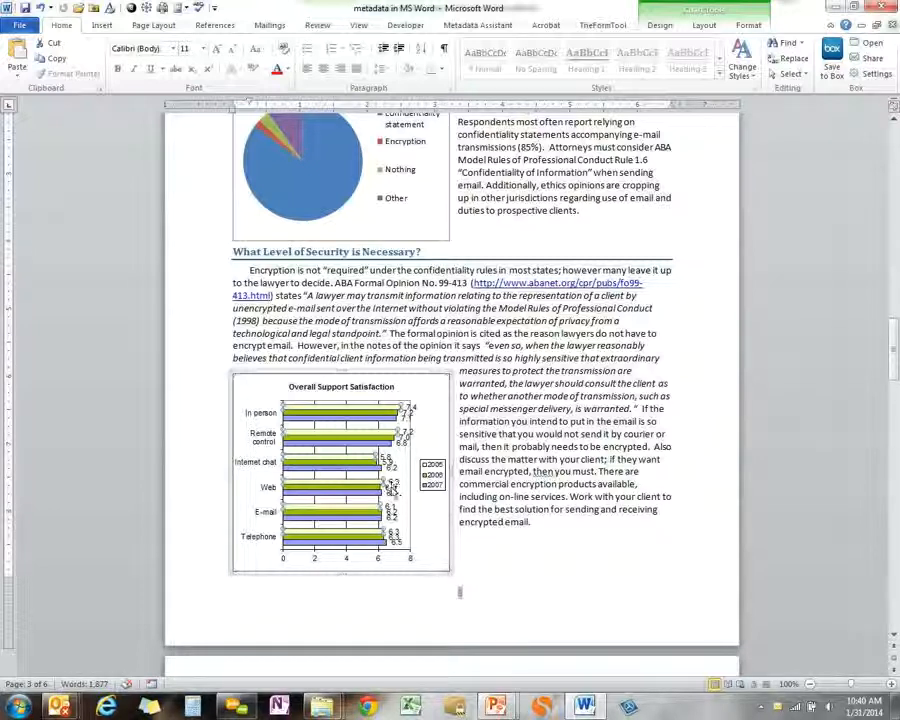
pyautogui.rightClick(420, 512)
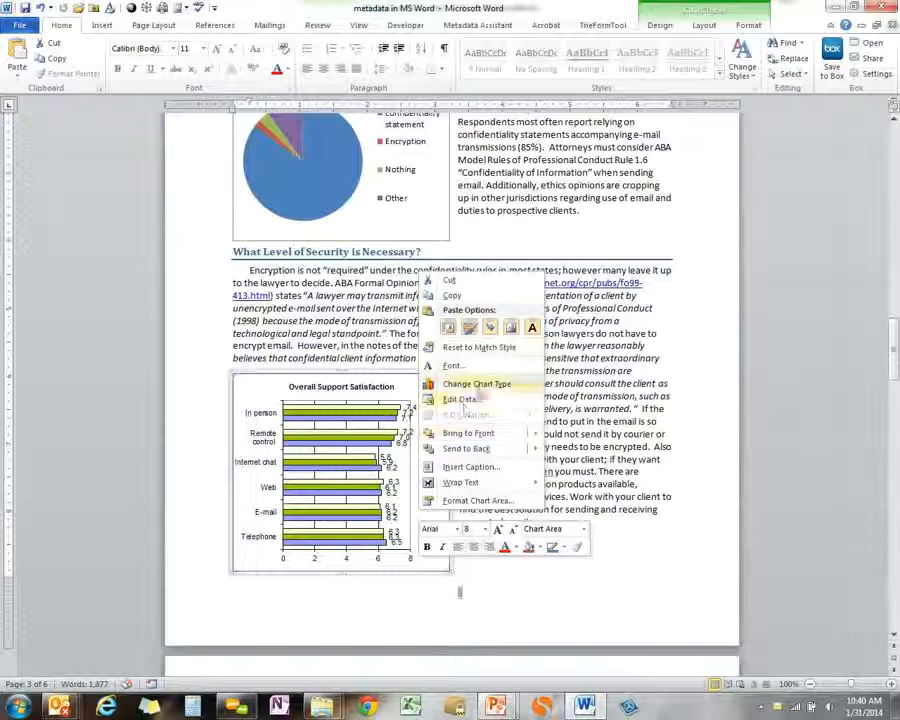
pyautogui.click(463, 400)
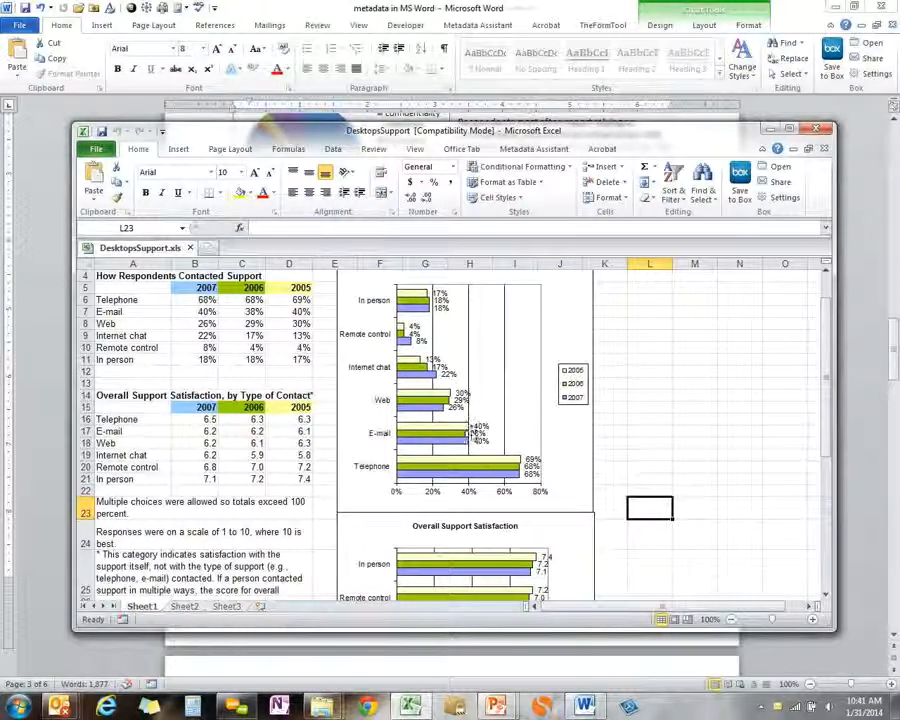
pyautogui.click(789, 128)
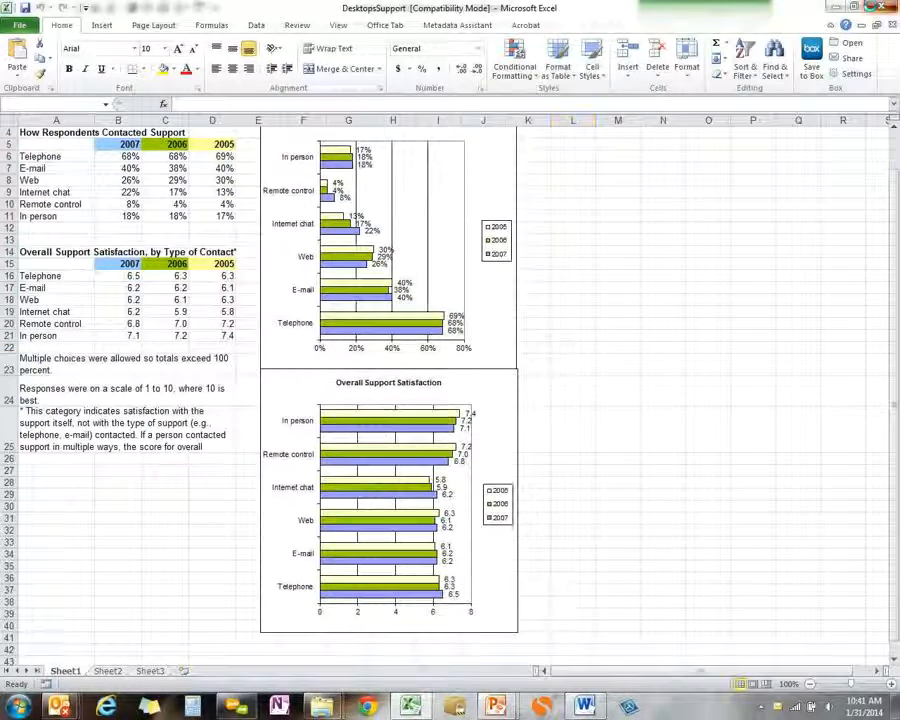
pyautogui.click(877, 8)
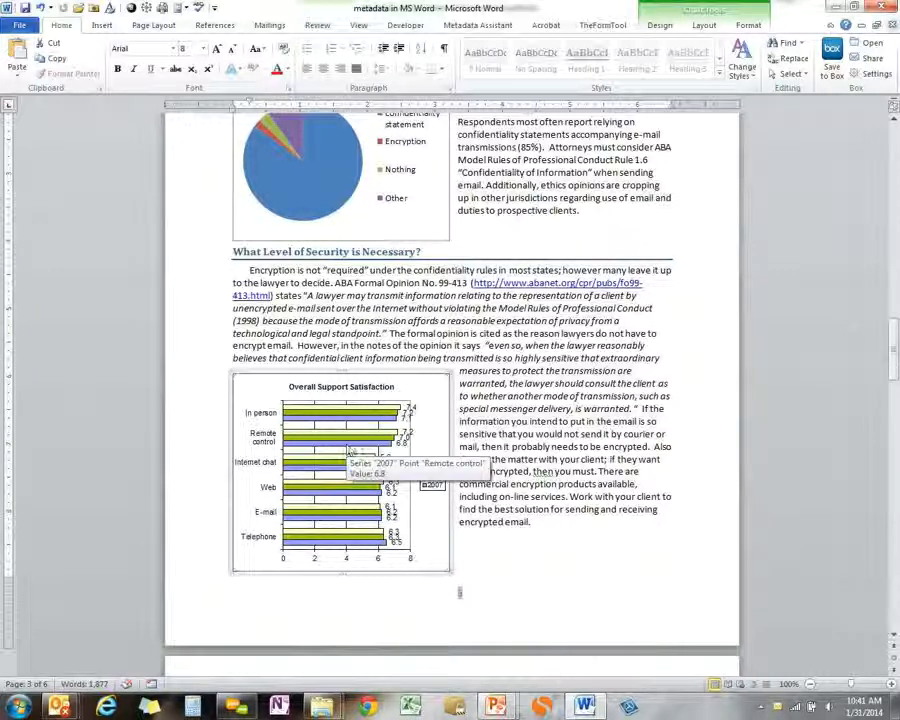
pyautogui.click(511, 568)
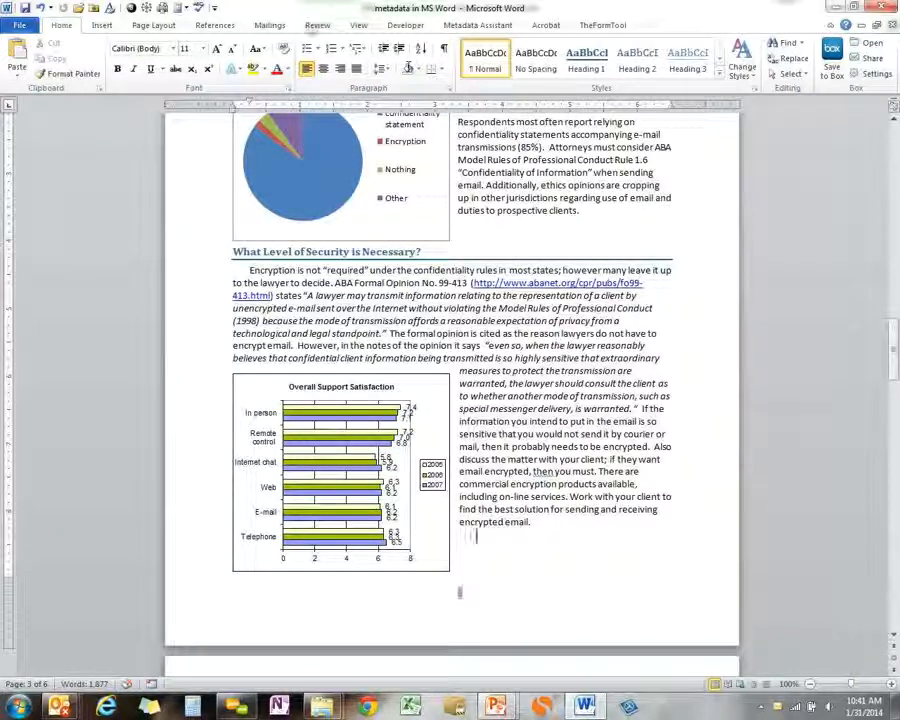
# Step: Display the document as Final: Show Markup to examine its tracked changes and comments back to the Introduction
pyautogui.click(317, 25)
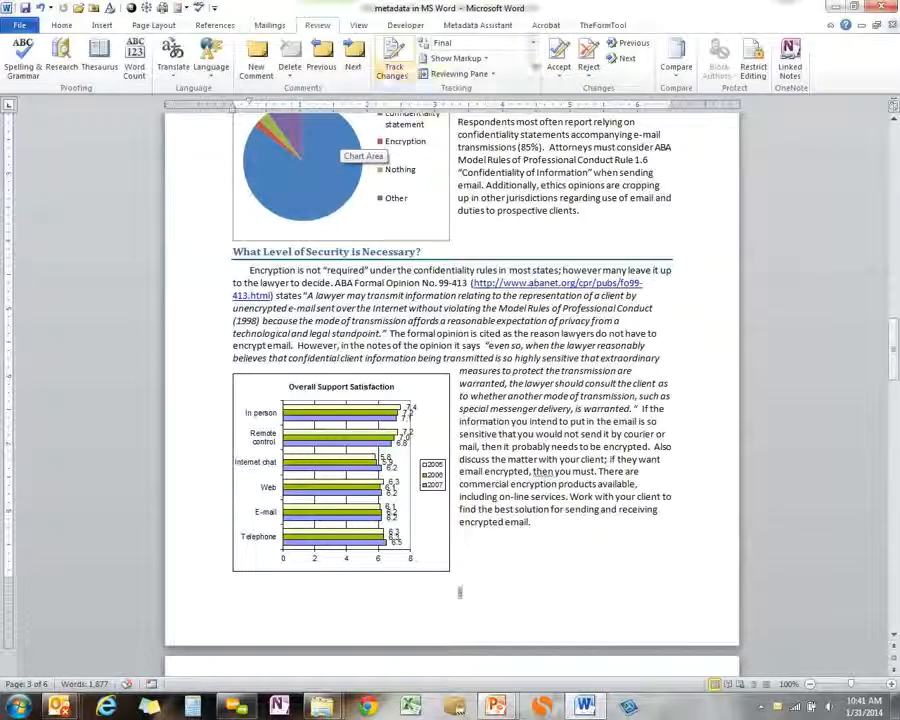
pyautogui.moveTo(895, 352)
pyautogui.mouseDown()
pyautogui.moveTo(895, 420)
pyautogui.moveTo(893, 60)
pyautogui.moveTo(879, 350)
pyautogui.mouseUp()
pyautogui.click(476, 562)
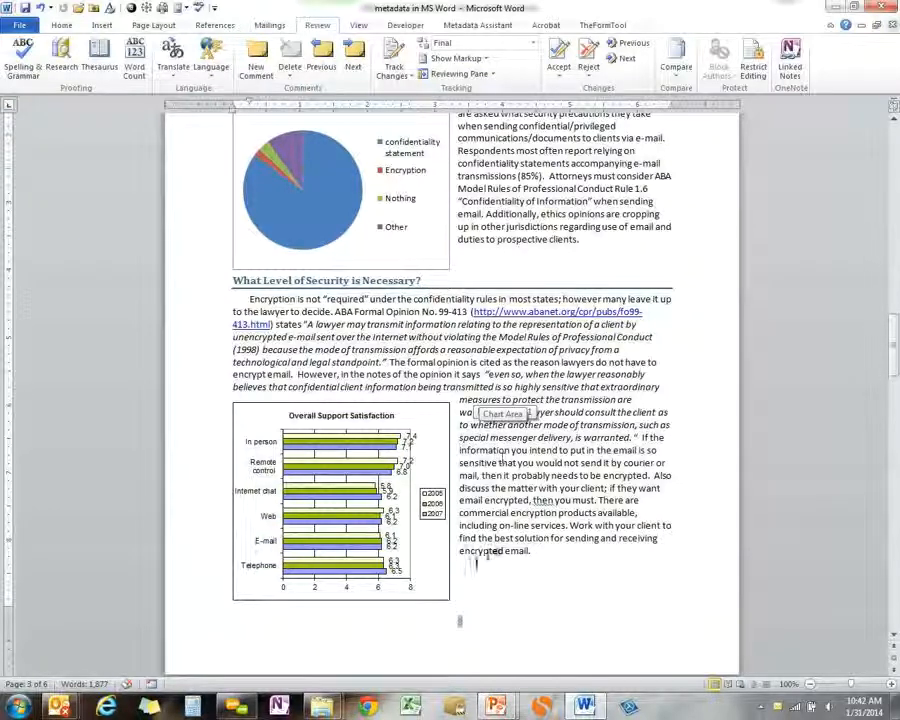
pyautogui.click(533, 48)
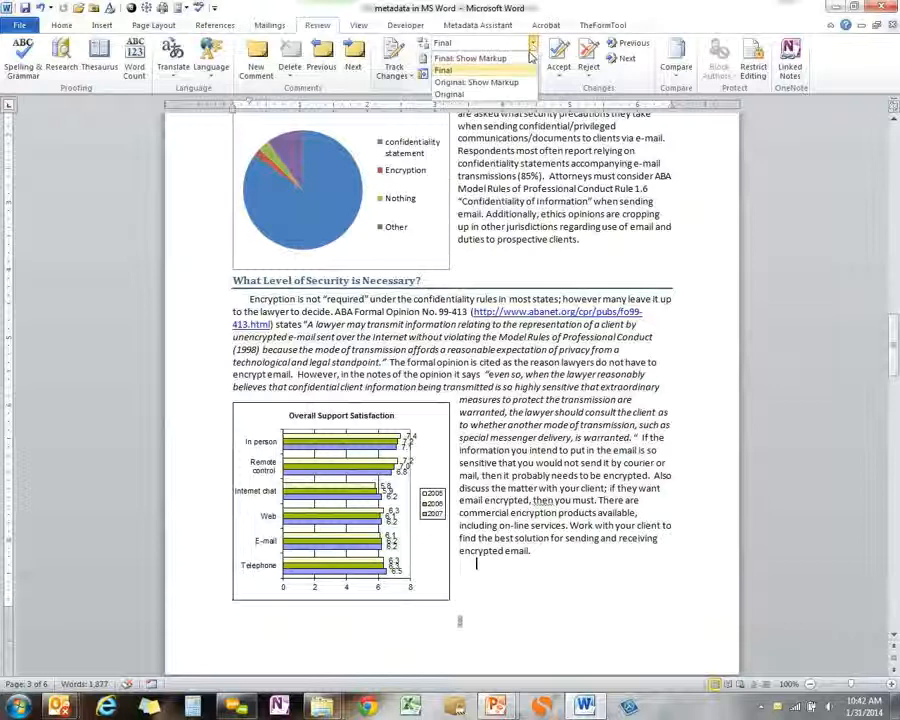
pyautogui.click(512, 66)
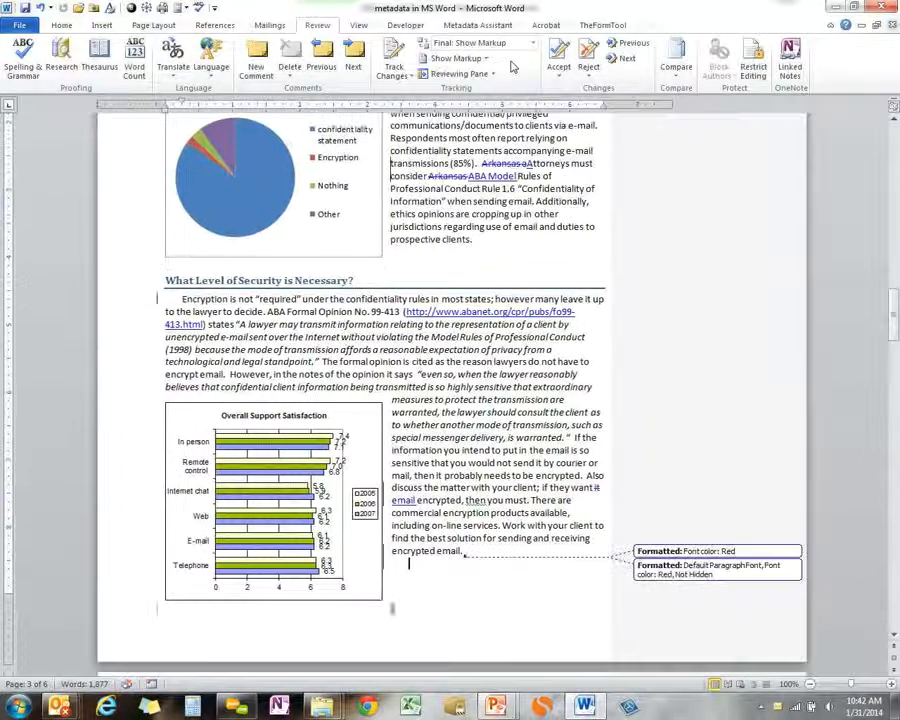
pyautogui.moveTo(892, 322); pyautogui.dragTo(892, 258)
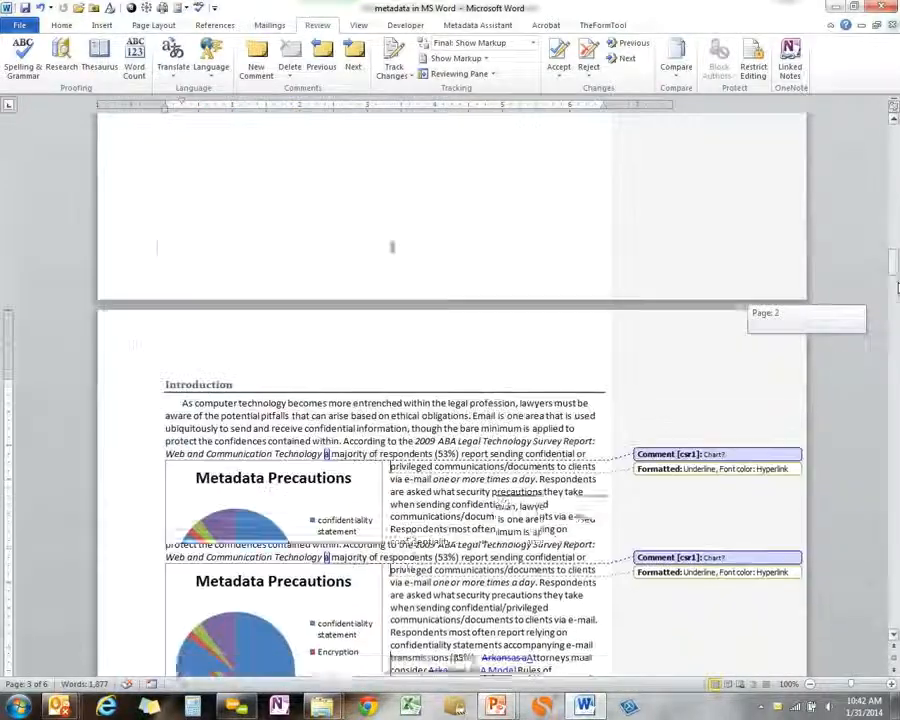
# Step: Open the Reviewing Pane and read through the list of insertions, deletions, formatting changes and comments
pyautogui.click(471, 76)
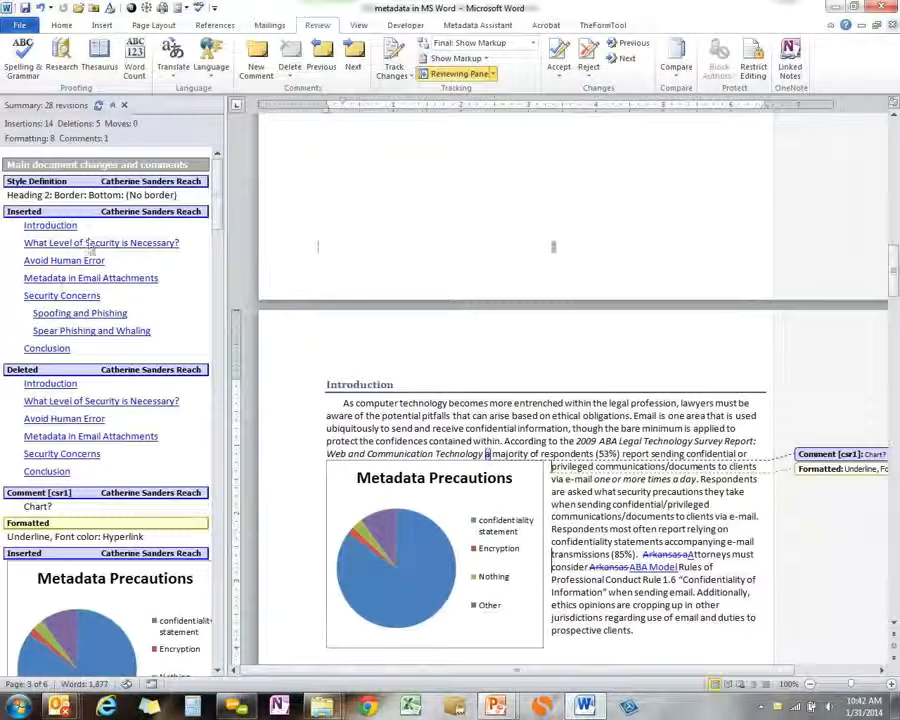
pyautogui.scroll(-3, 118, 357)
pyautogui.scroll(-6, 118, 357)
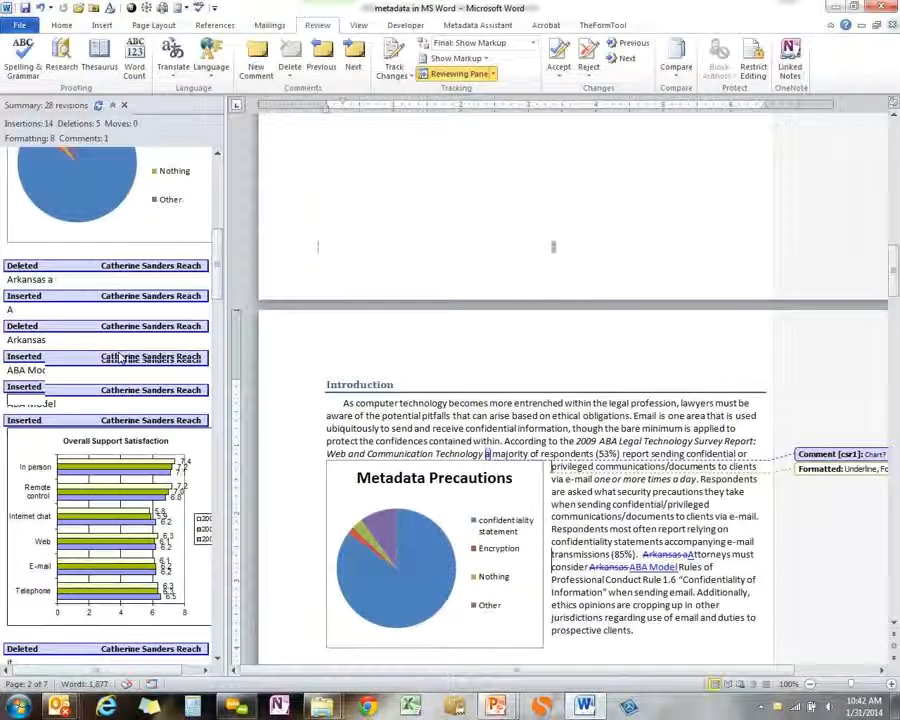
pyautogui.scroll(-6, 118, 357)
pyautogui.scroll(-4, 118, 357)
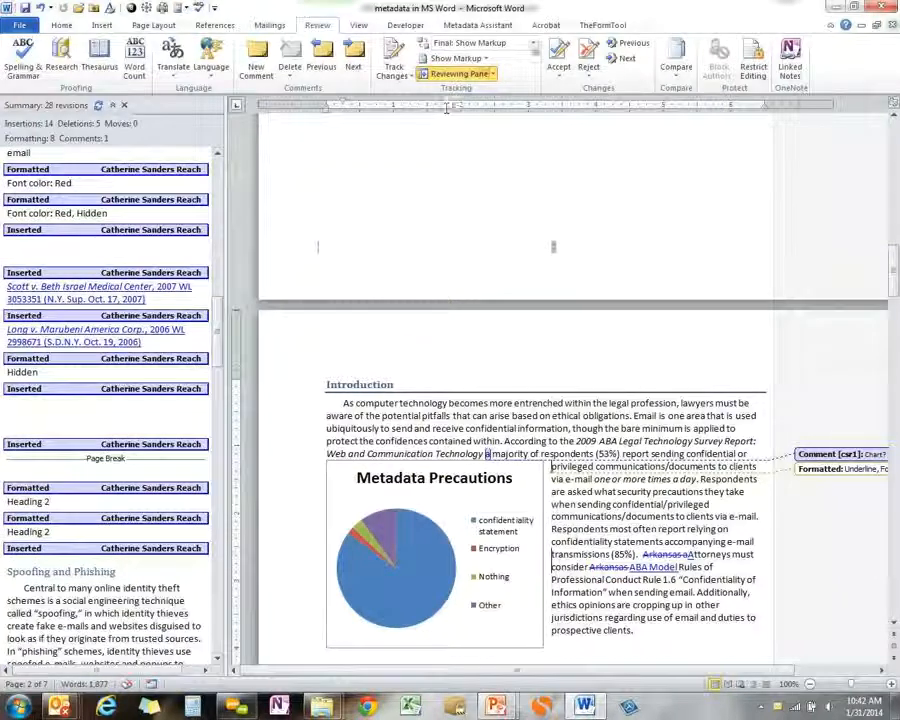
# Step: Set the review display back to Final and hide the Reviewing Pane
pyautogui.click(533, 43)
pyautogui.click(470, 58)
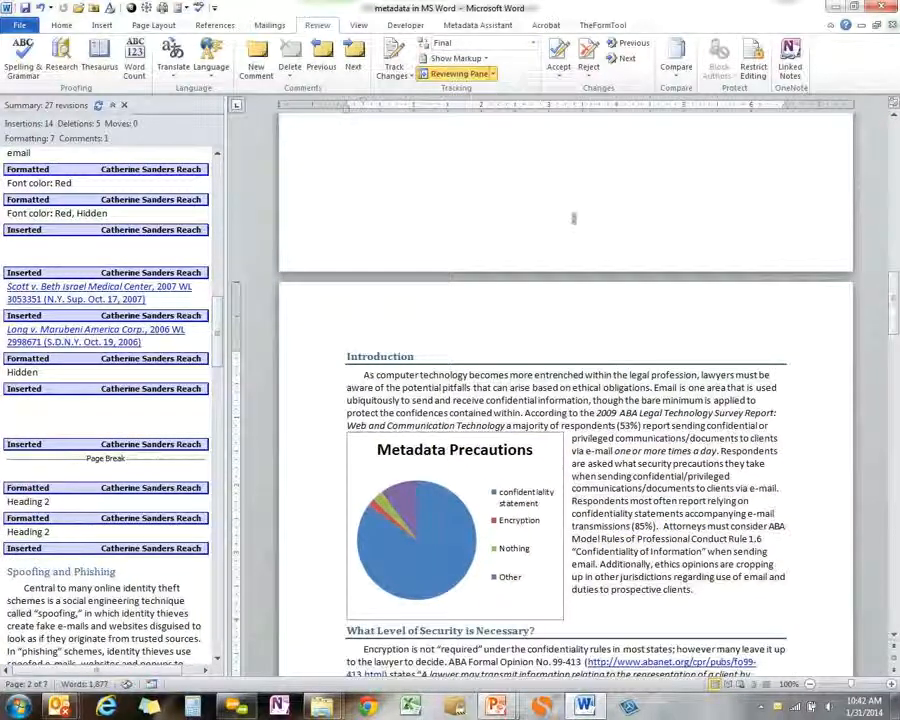
pyautogui.click(475, 77)
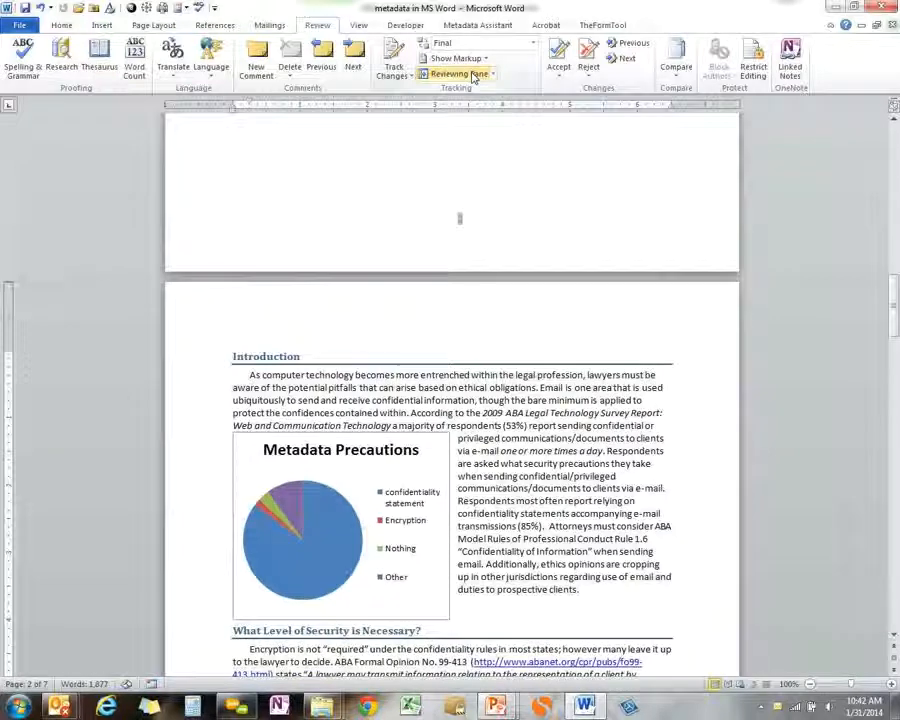
pyautogui.scroll(-2, 752, 436)
pyautogui.scroll(3, 752, 436)
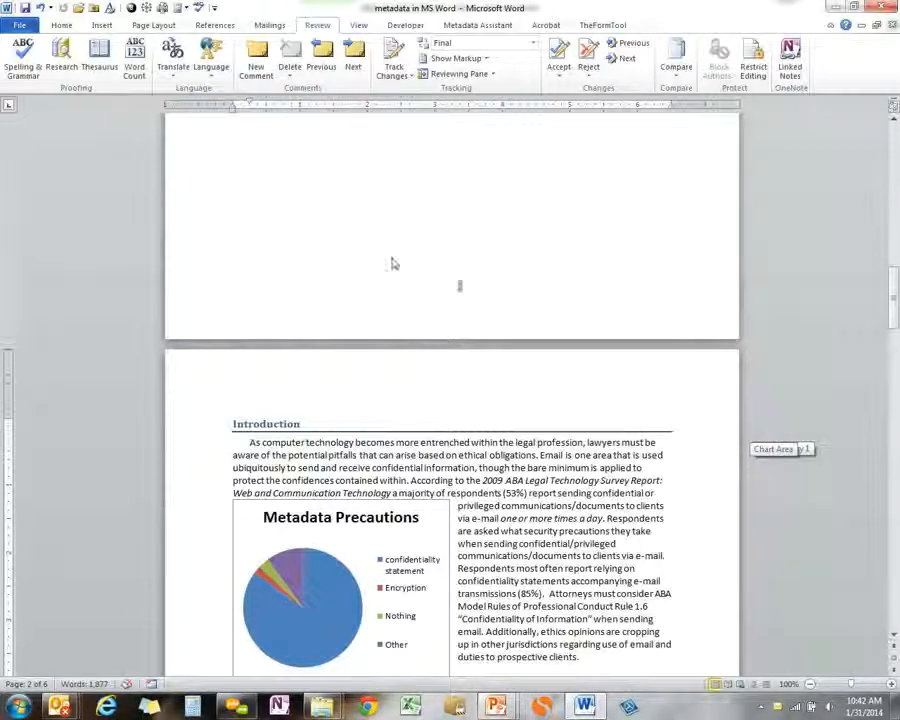
# Step: Check the Title property in the document information against the title on the cover page
pyautogui.click(19, 27)
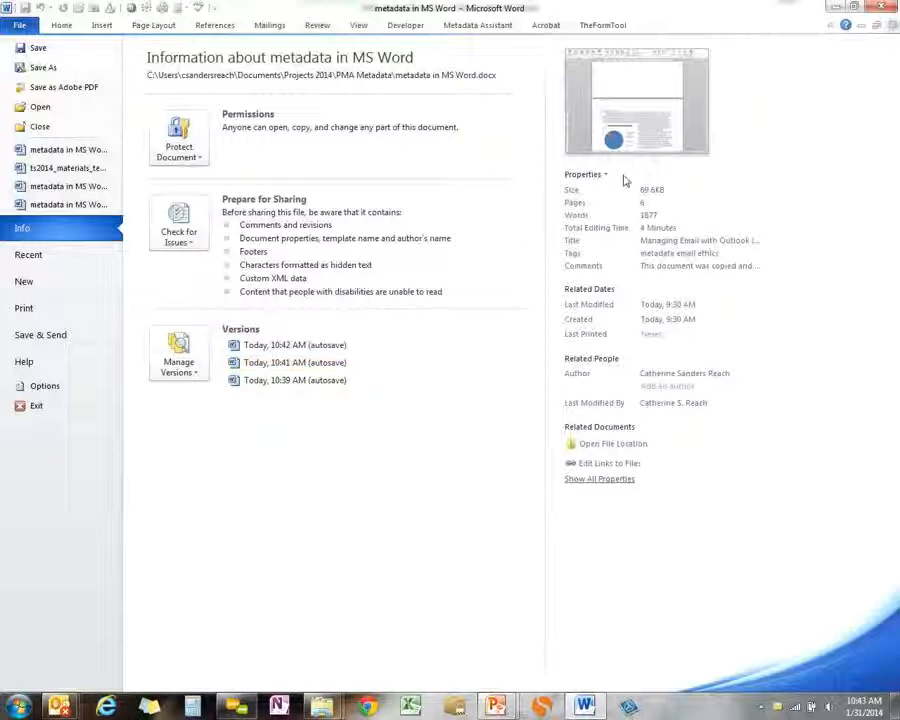
pyautogui.click(653, 242)
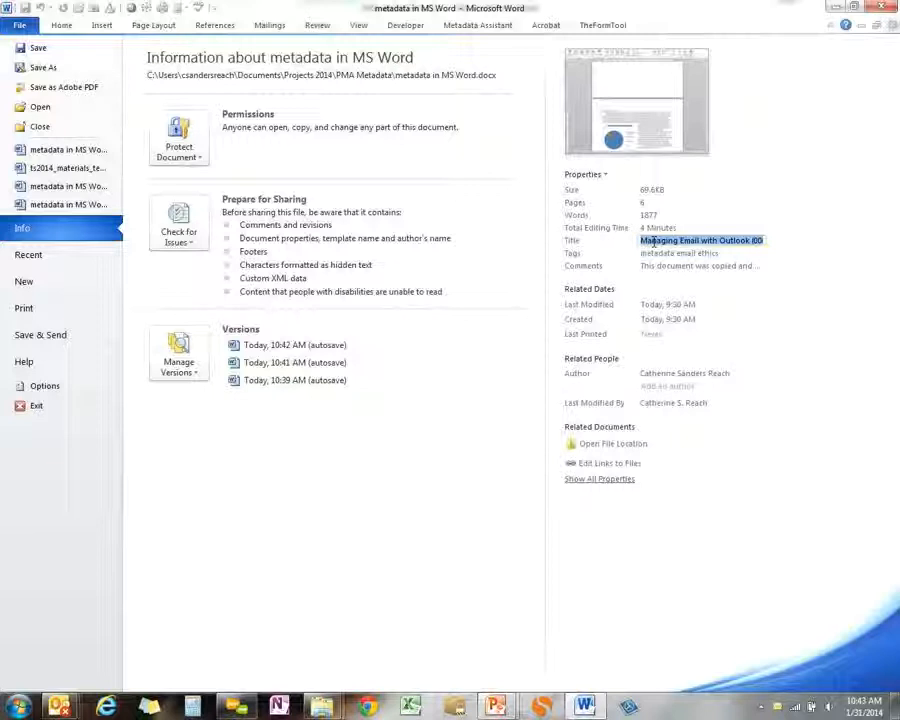
pyautogui.click(36, 20)
pyautogui.moveTo(887, 326); pyautogui.dragTo(889, 190)
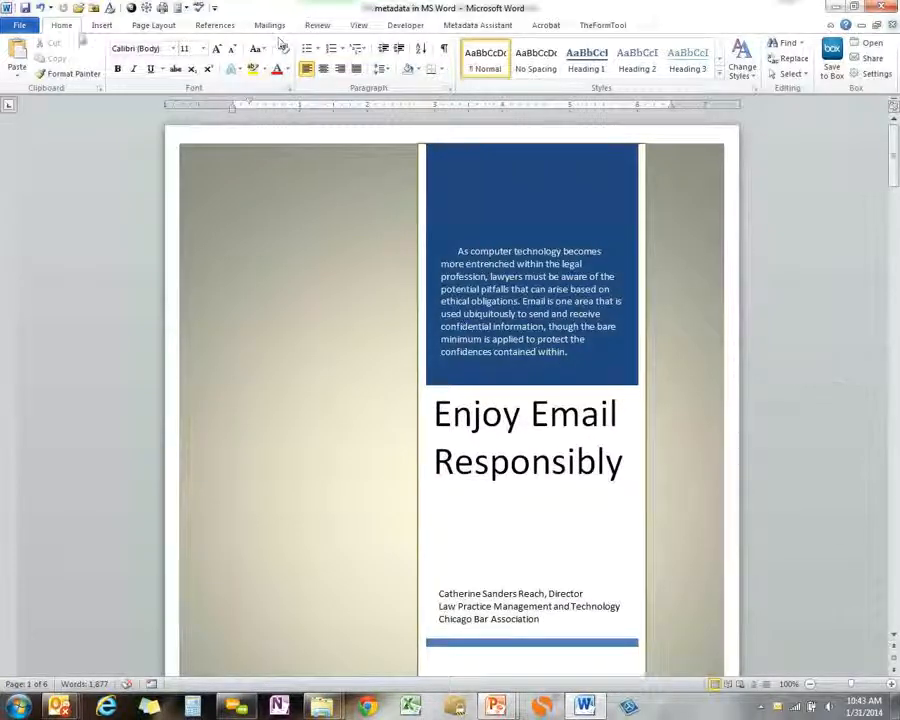
pyautogui.click(16, 25)
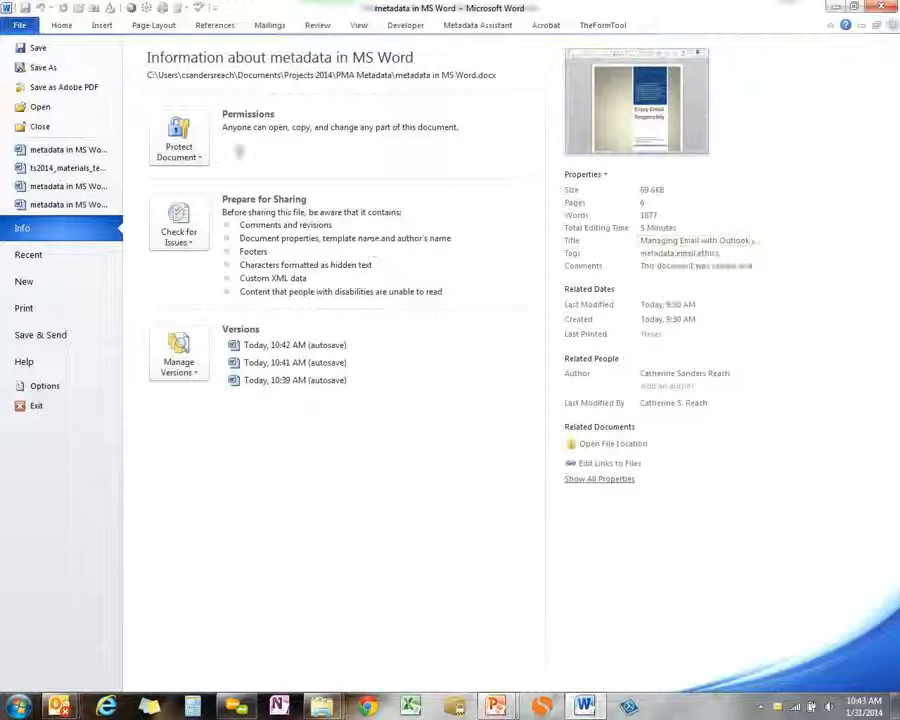
pyautogui.click(66, 25)
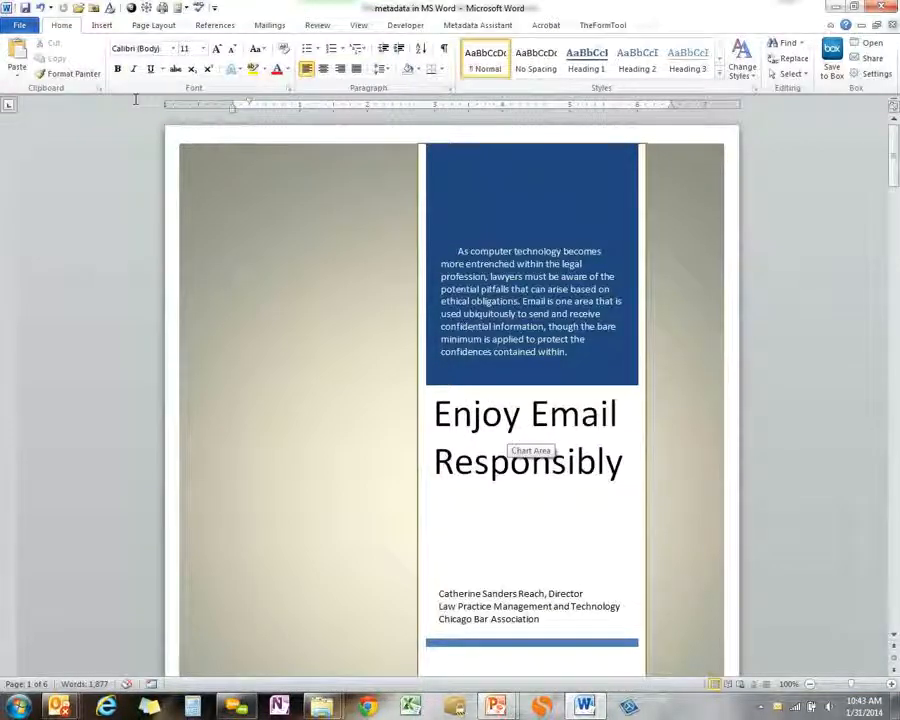
# Step: Return to the document information and inspect the Comments and Author properties
pyautogui.click(16, 25)
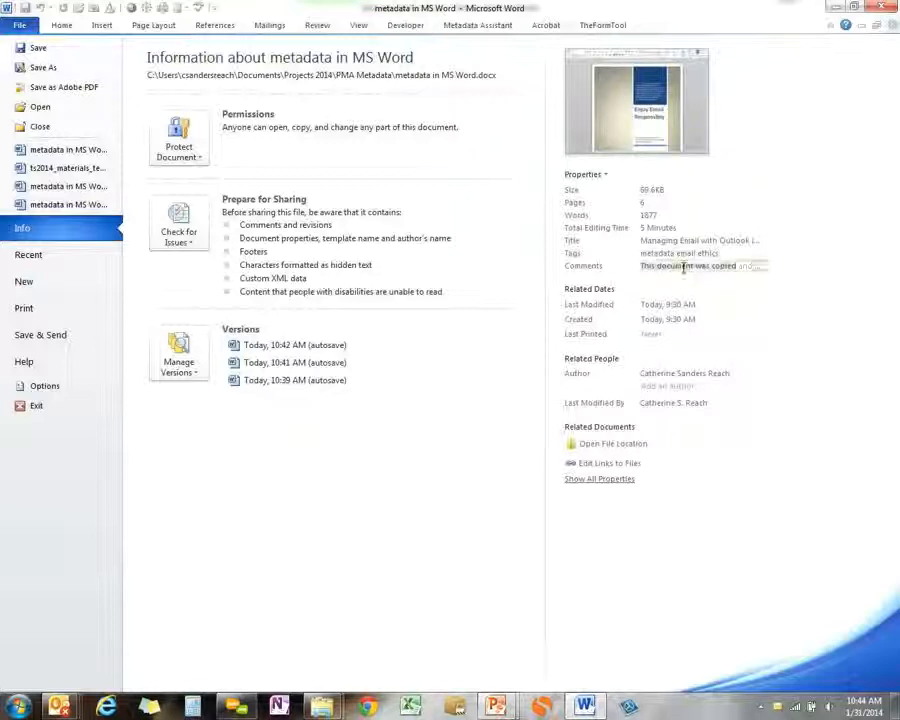
pyautogui.click(684, 267)
pyautogui.click(790, 272)
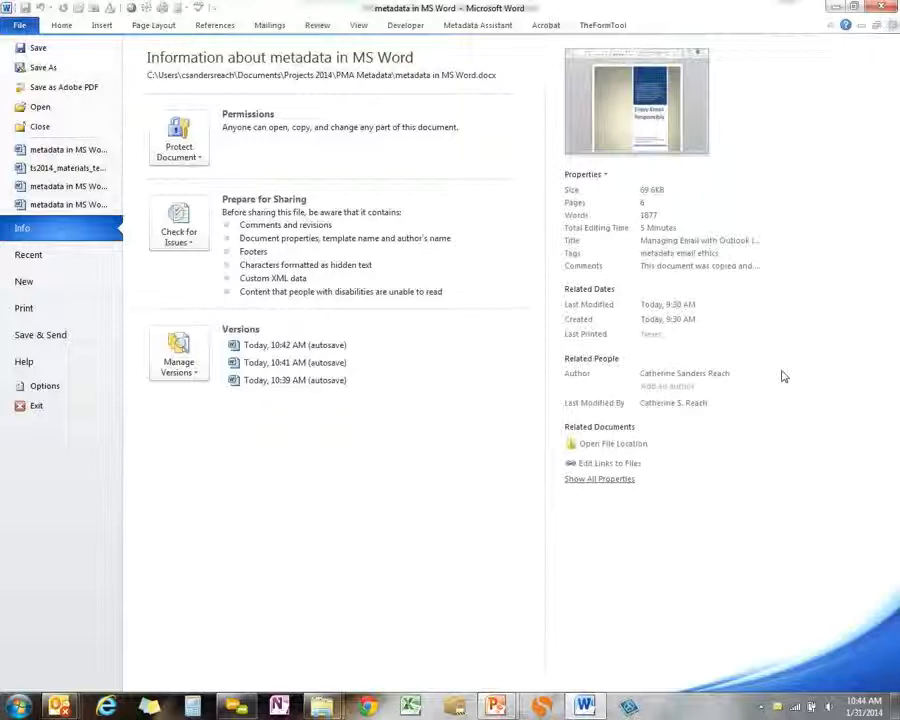
pyautogui.moveTo(648, 382)
# Step: Review the General, Summary and Statistics details in the document's Advanced Properties, including the Company entry, and close the dialog
pyautogui.click(584, 175)
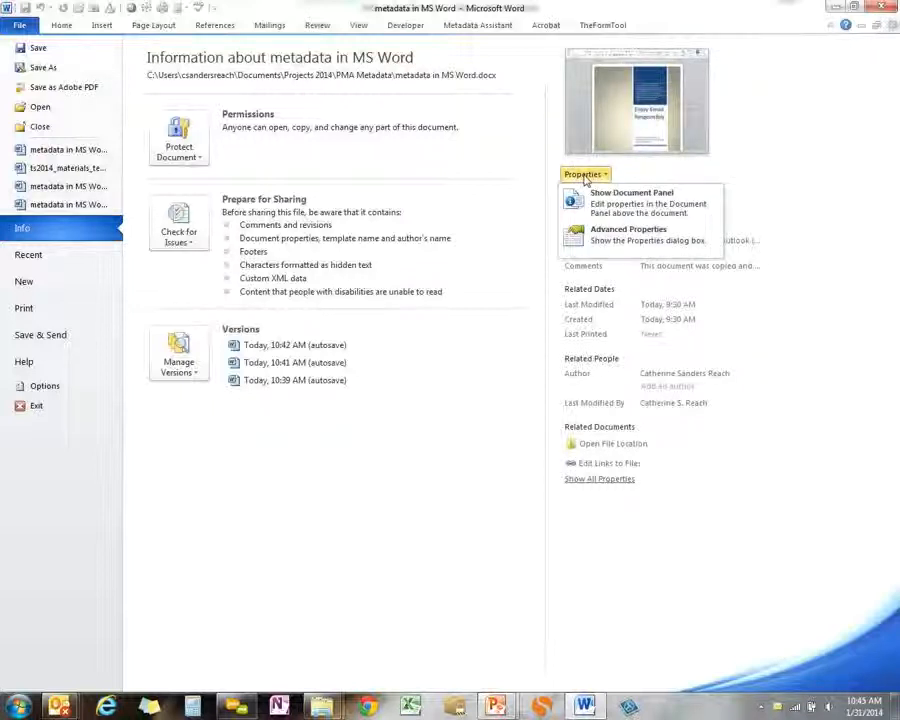
pyautogui.click(615, 232)
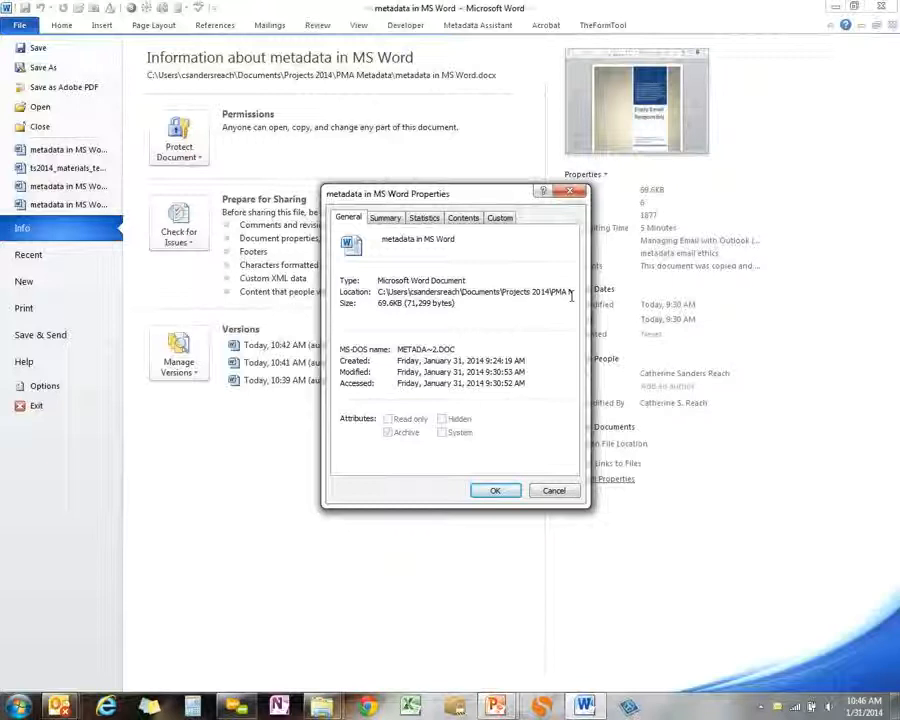
pyautogui.click(385, 219)
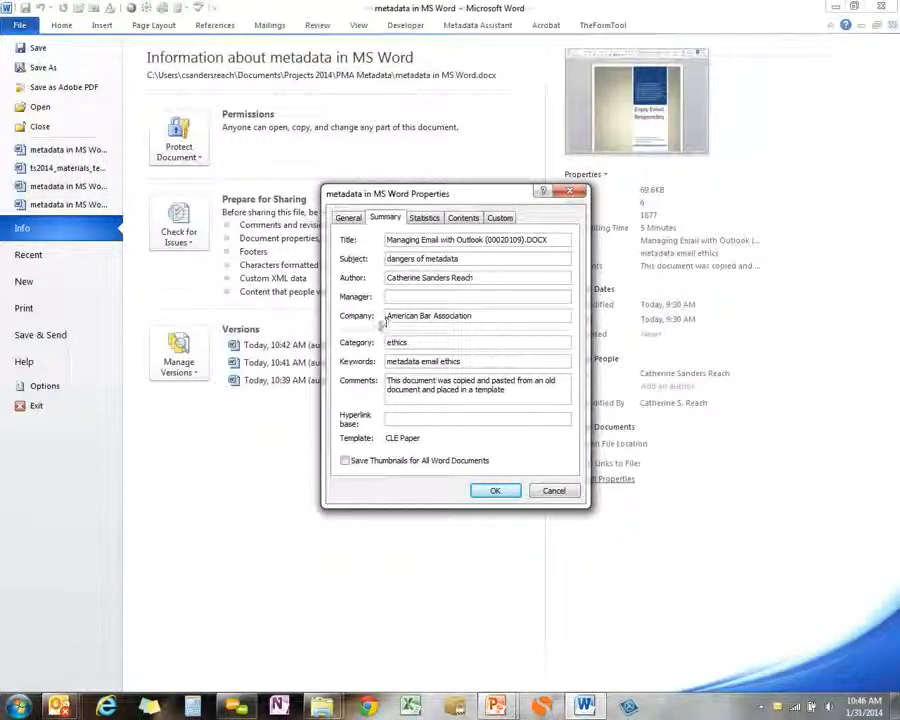
pyautogui.moveTo(386, 316); pyautogui.dragTo(475, 316)
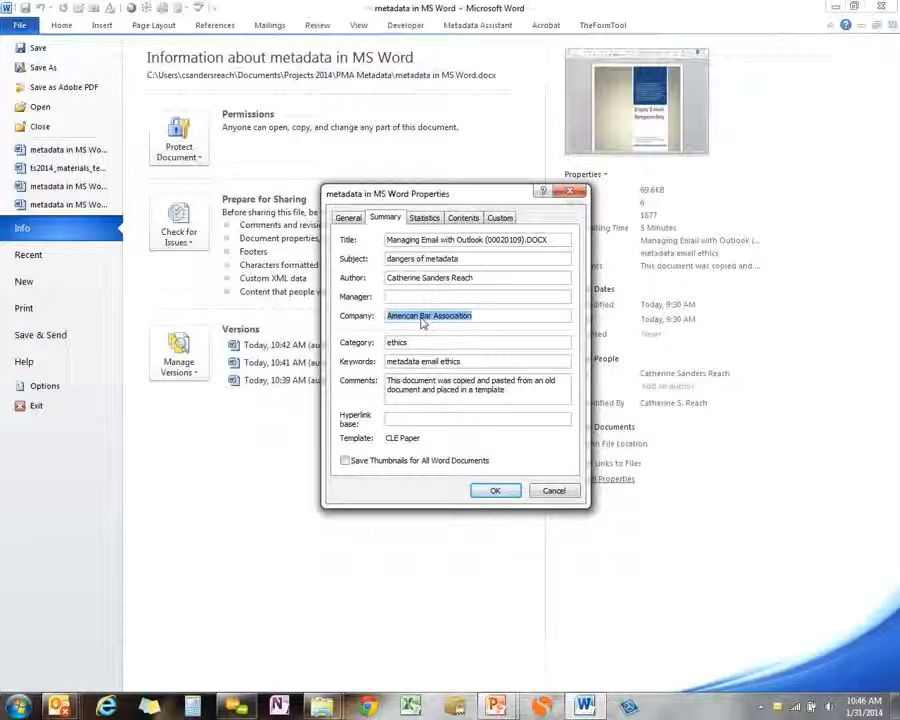
pyautogui.click(424, 218)
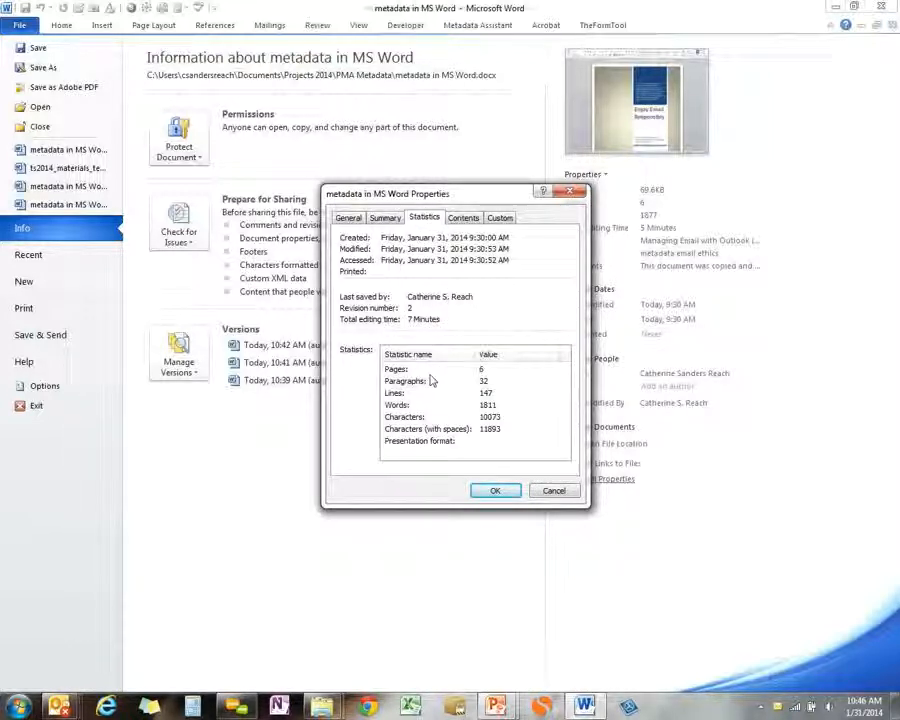
pyautogui.click(509, 494)
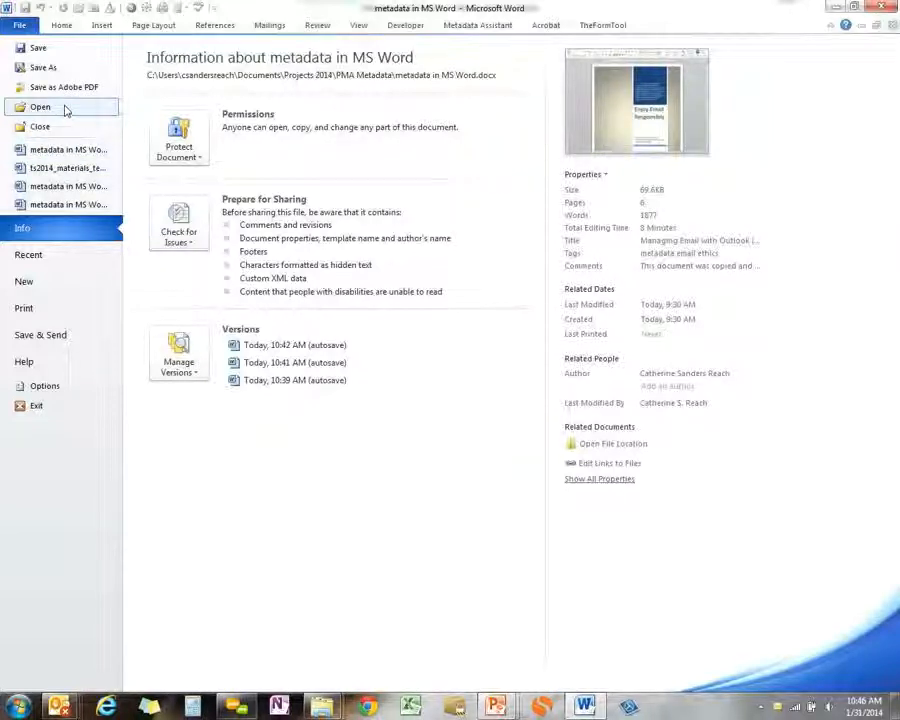
# Step: Reopen the document's Advanced Properties to examine the last saved by, revision number and total editing time statistics
pyautogui.click(20, 25)
pyautogui.click(21, 26)
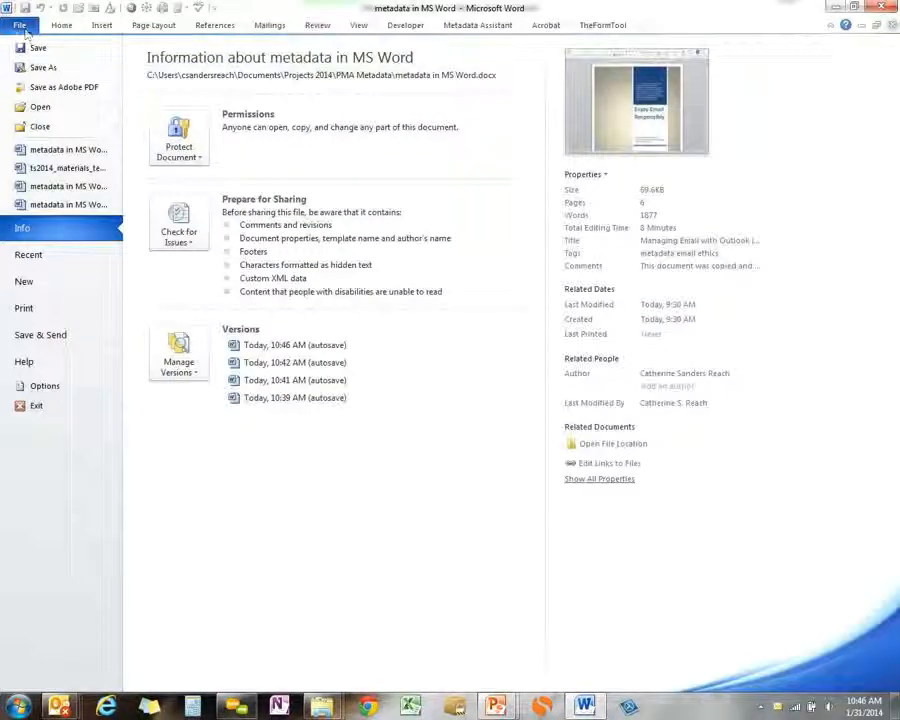
pyautogui.click(584, 174)
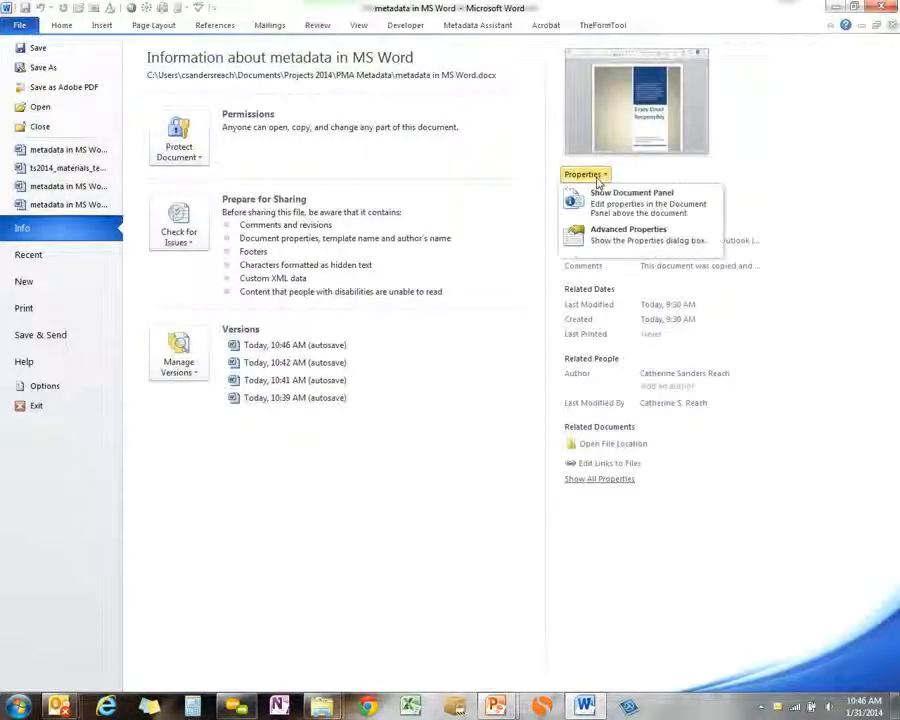
pyautogui.click(612, 238)
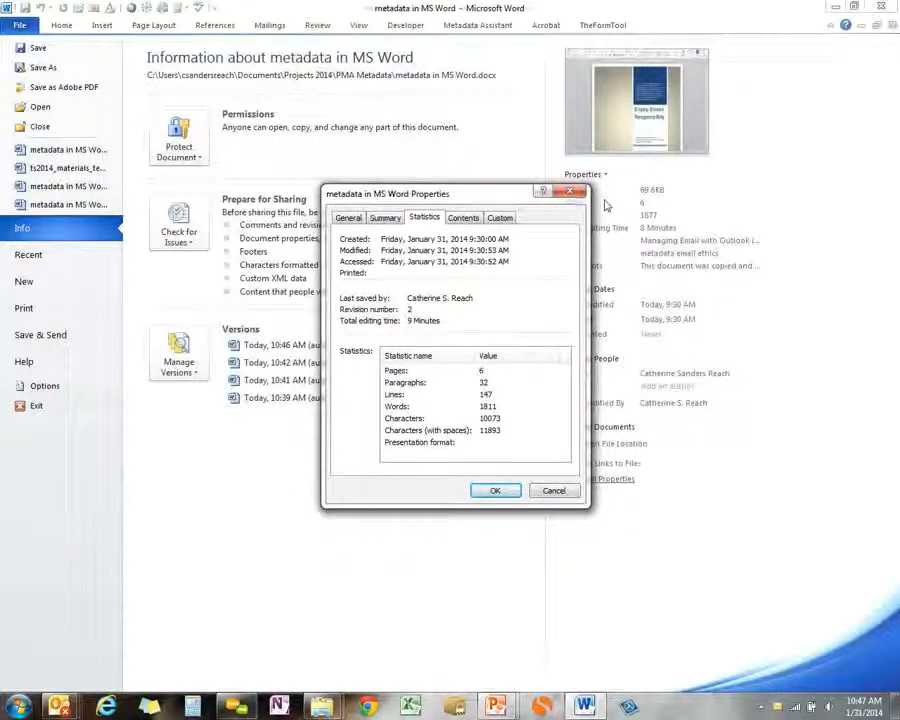
pyautogui.click(570, 192)
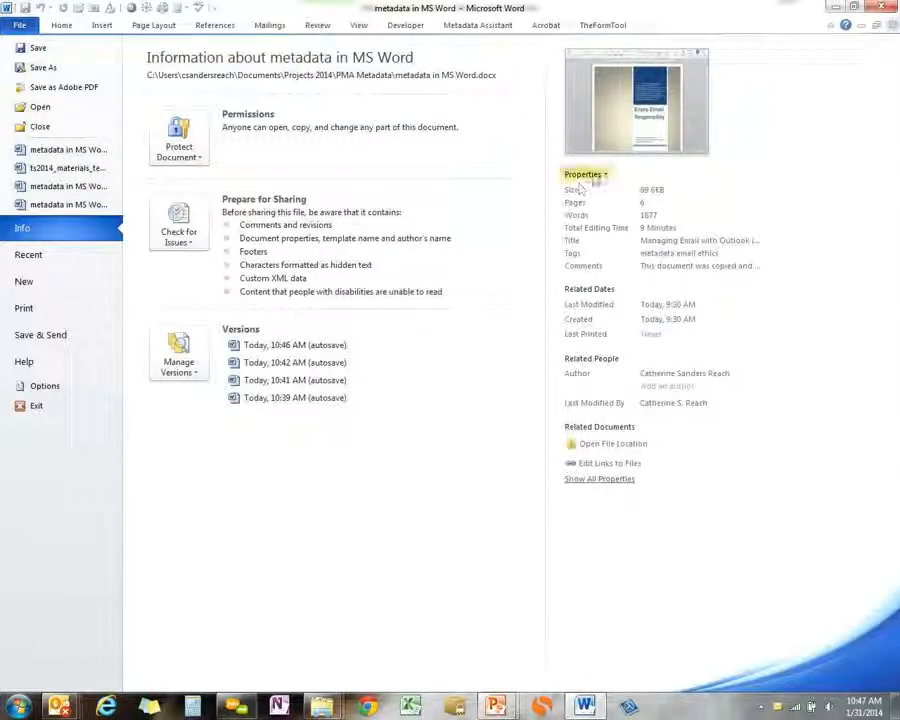
pyautogui.click(576, 175)
pyautogui.click(585, 230)
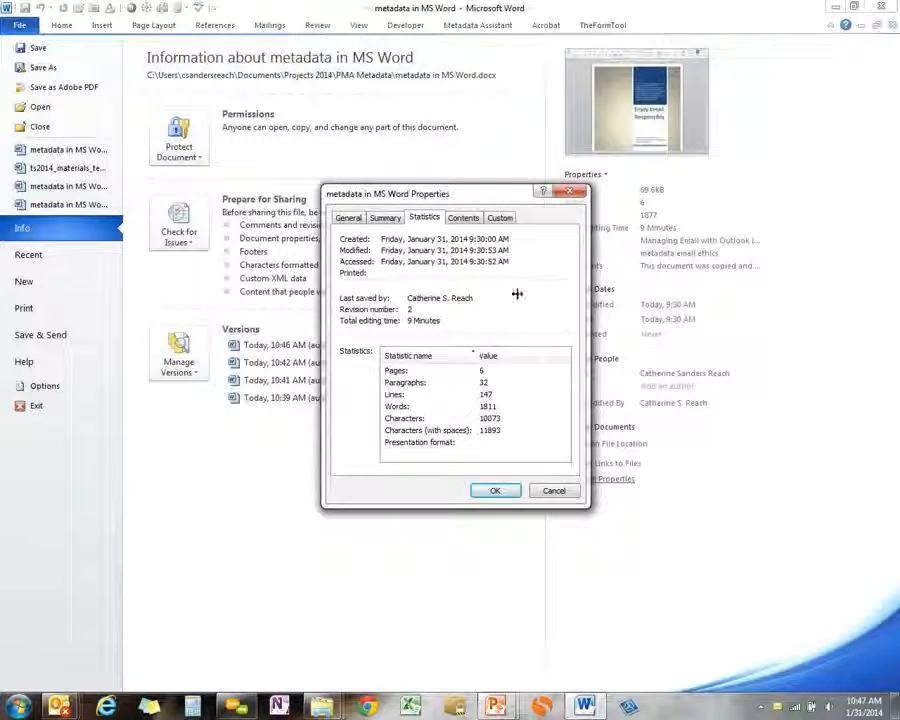
# Step: Close the Advanced Properties dialog and review the document information and the available Protect Document options
pyautogui.click(552, 491)
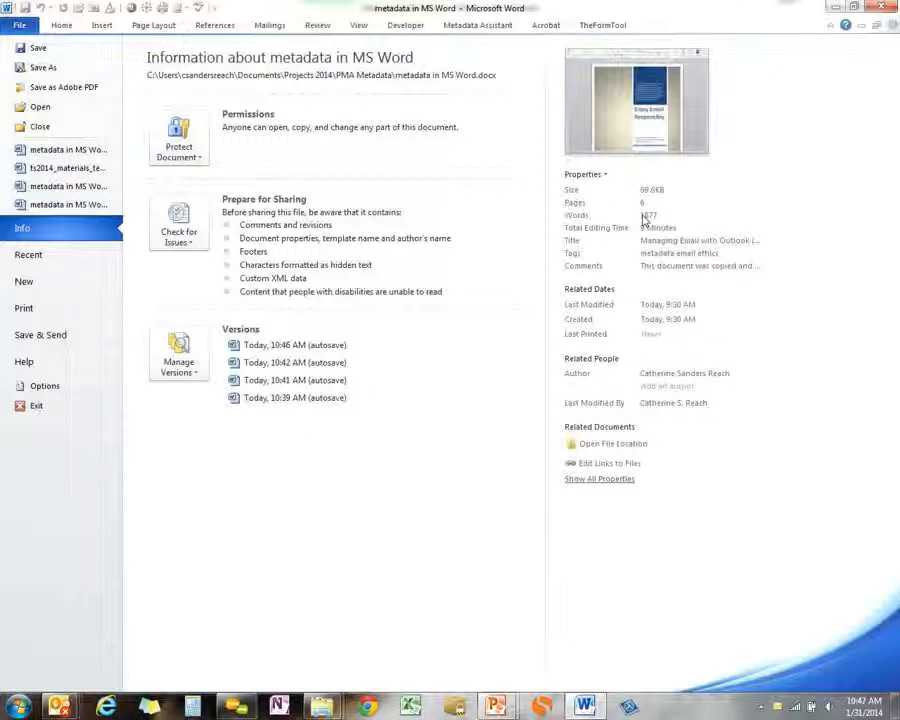
pyautogui.moveTo(647, 402)
pyautogui.click(180, 145)
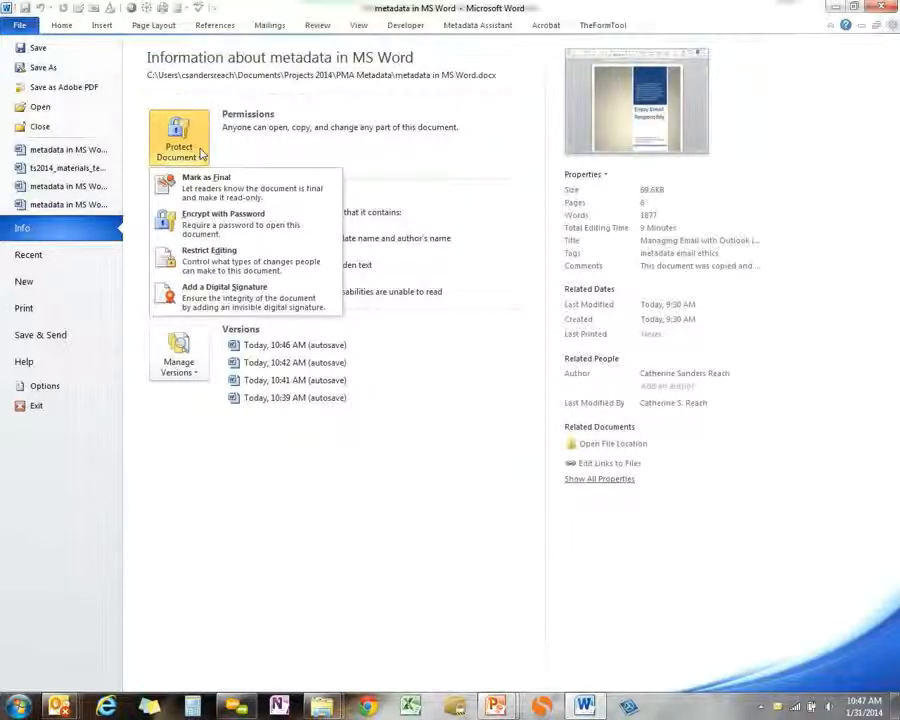
pyautogui.click(201, 153)
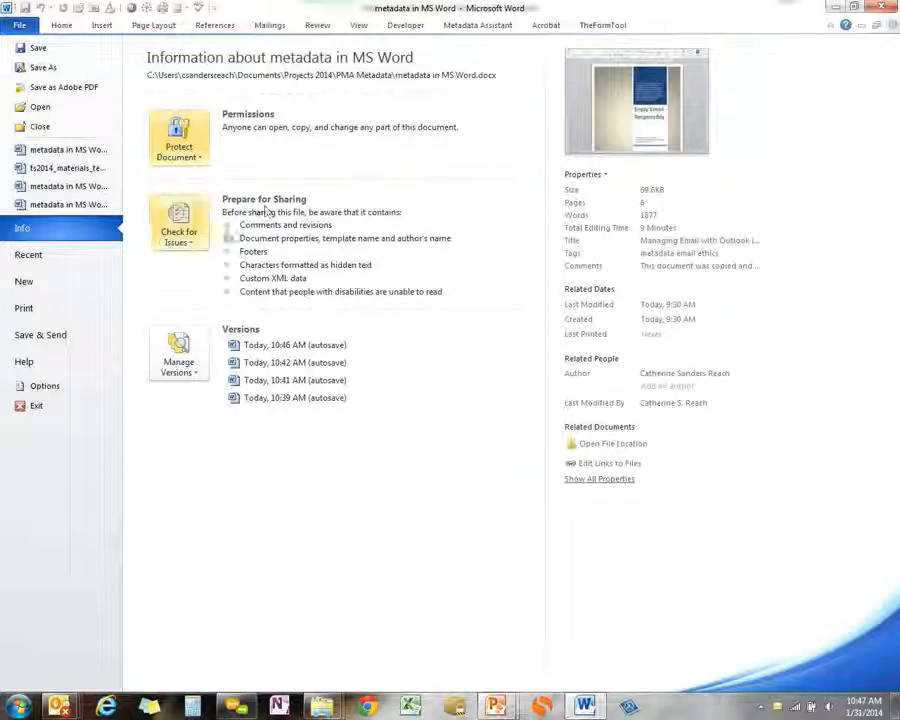
pyautogui.click(178, 236)
pyautogui.click(221, 283)
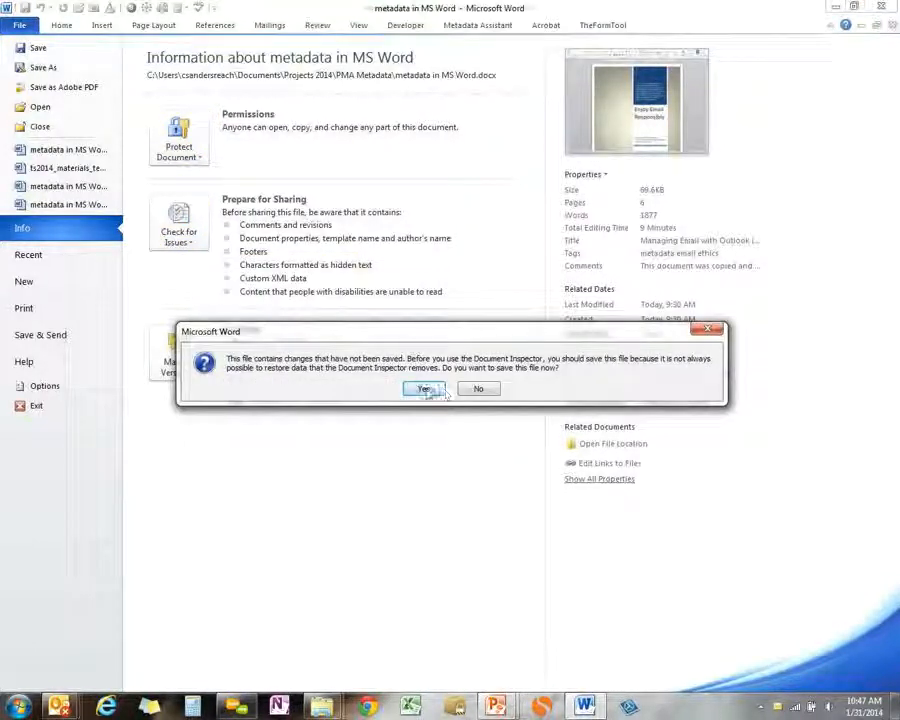
pyautogui.click(424, 389)
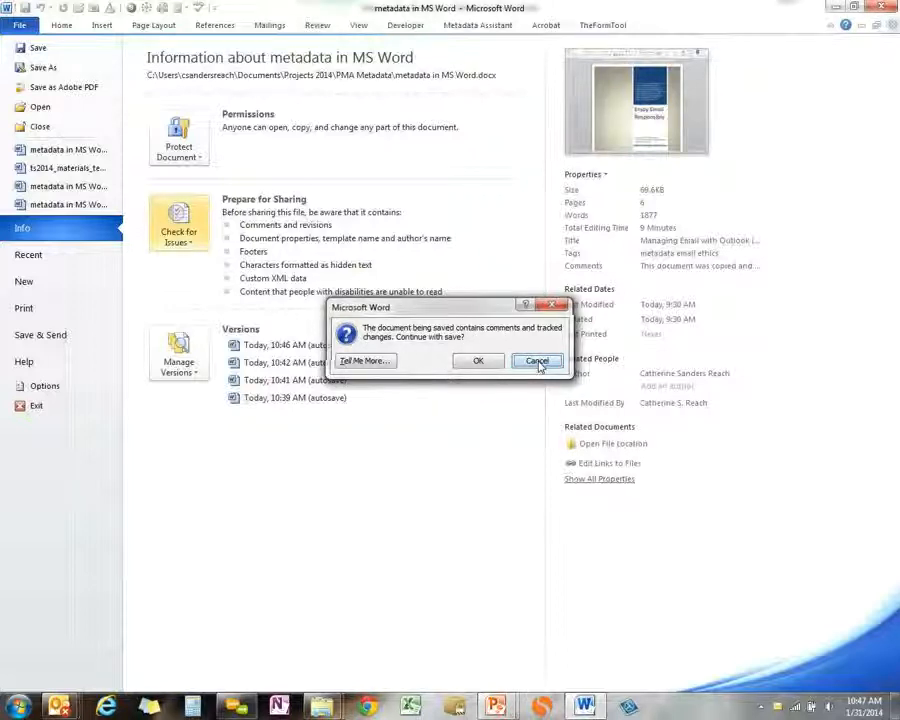
pyautogui.click(538, 362)
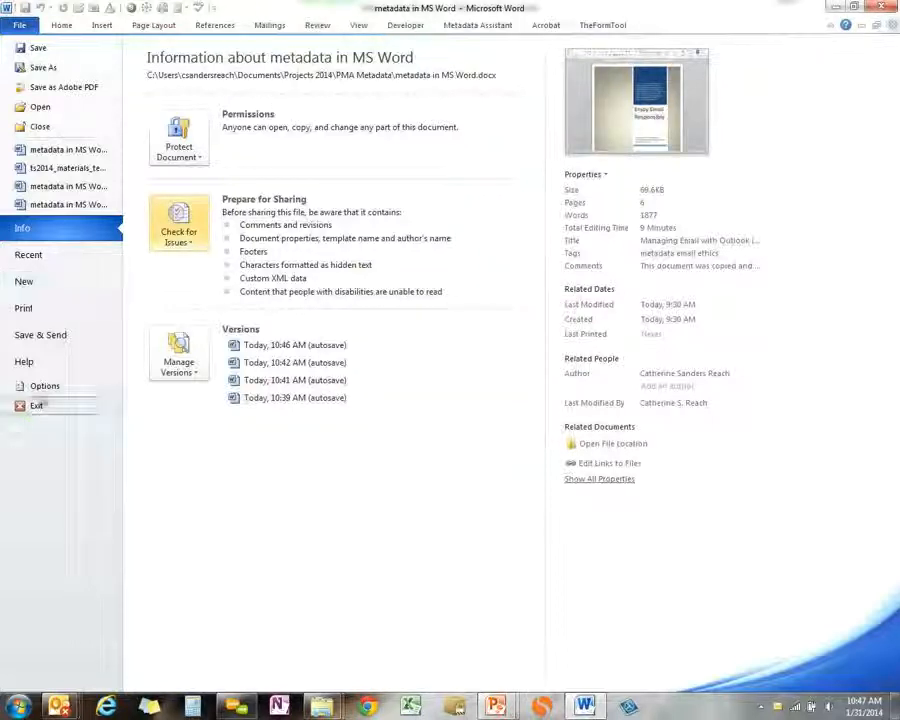
# Step: Open Word Options and review the General, Display, Proofing and Save settings
pyautogui.click(60, 386)
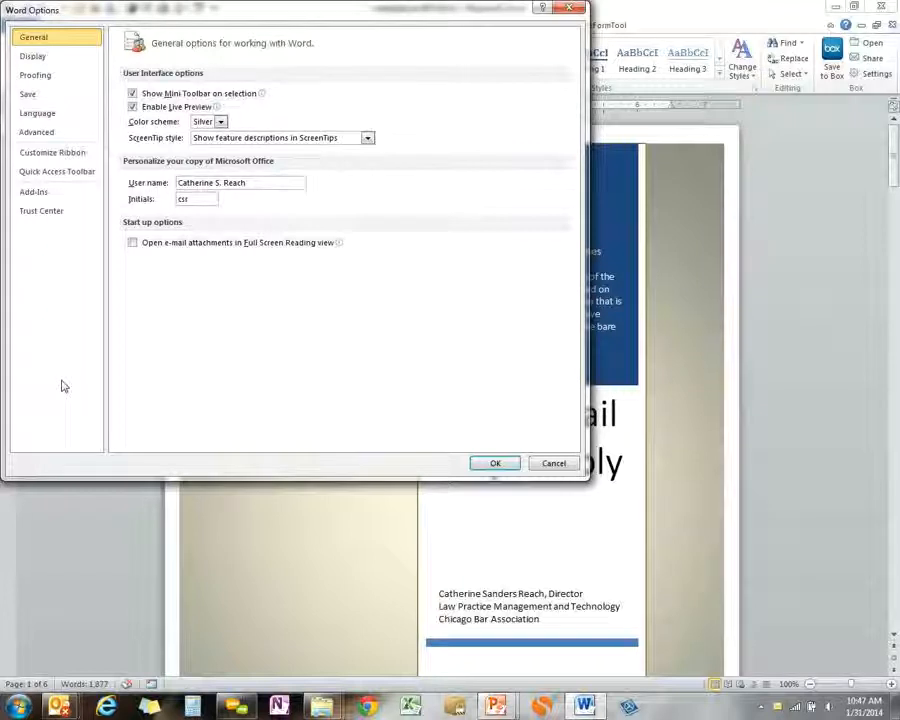
pyautogui.click(47, 61)
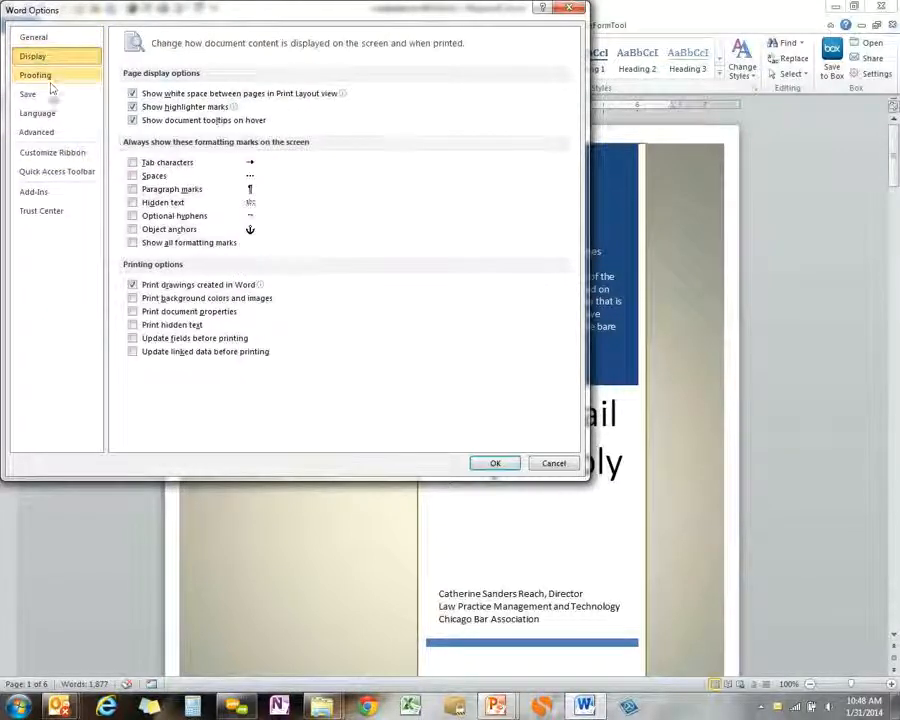
pyautogui.click(45, 80)
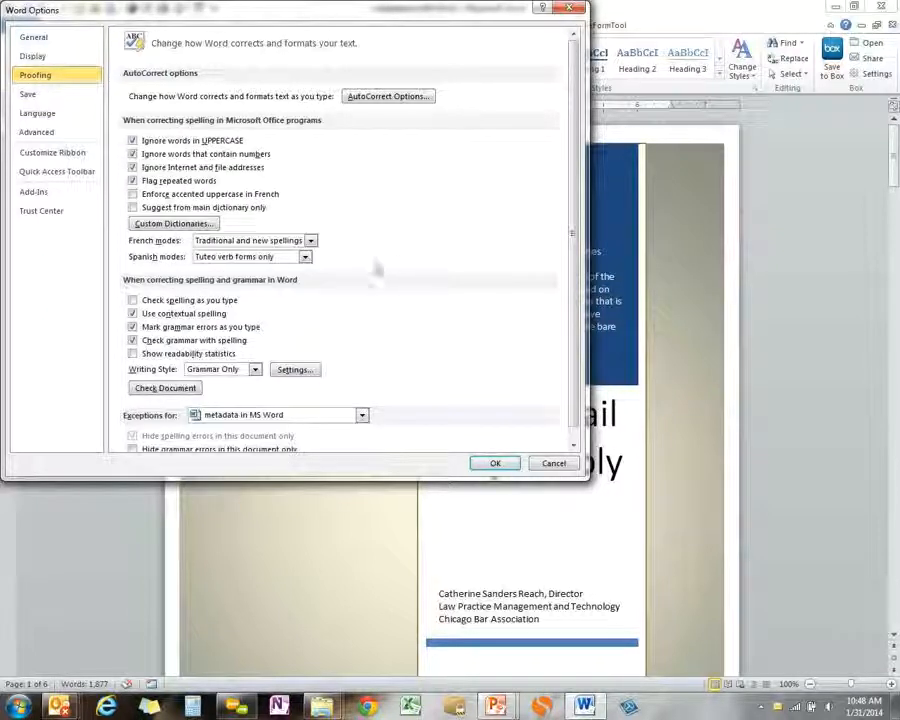
pyautogui.scroll(-2, 378, 266)
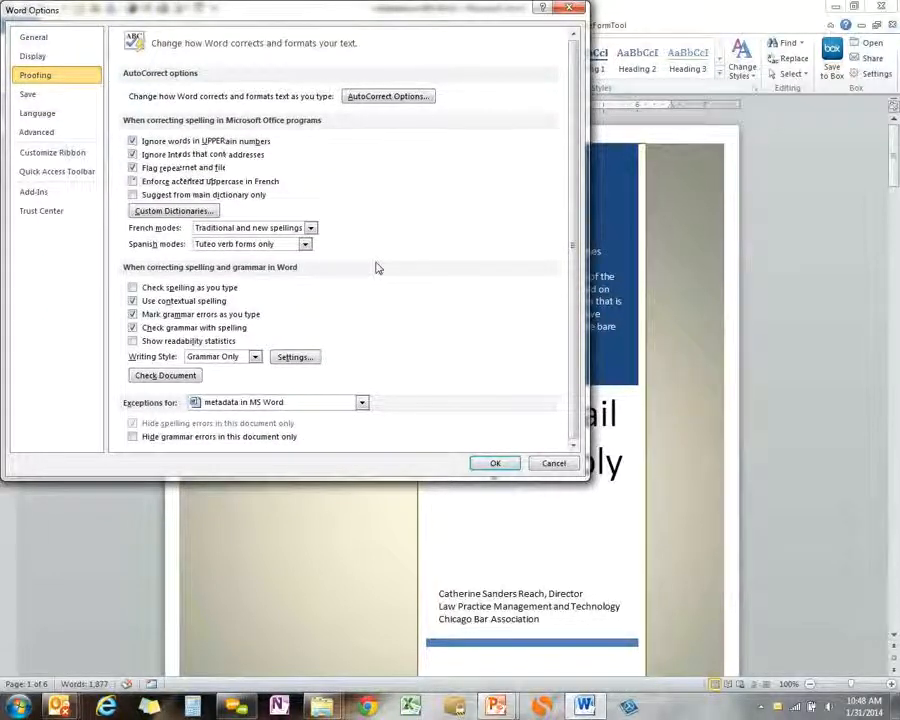
pyautogui.scroll(2, 374, 264)
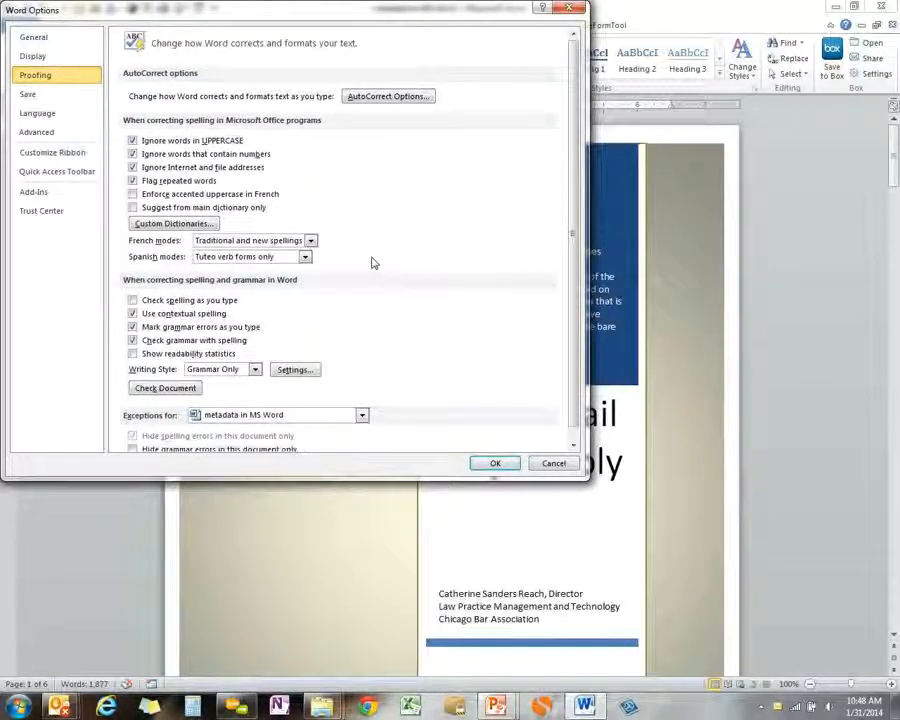
pyautogui.click(56, 103)
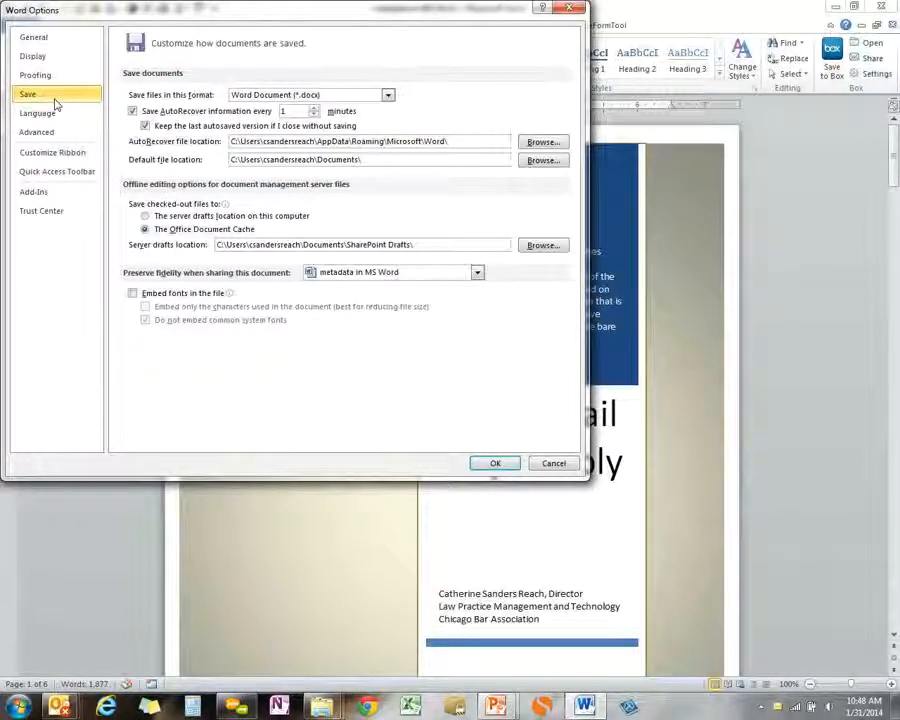
# Step: Look through the Advanced and Customize Ribbon settings in Word Options, and close the dialog without changing anything
pyautogui.click(40, 131)
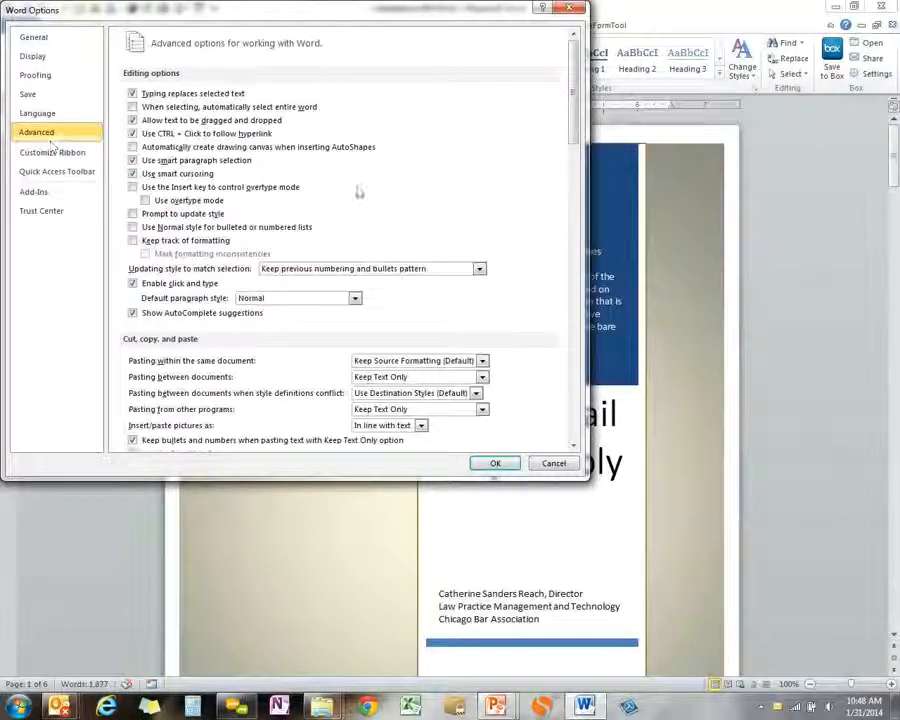
pyautogui.scroll(-9, 385, 197)
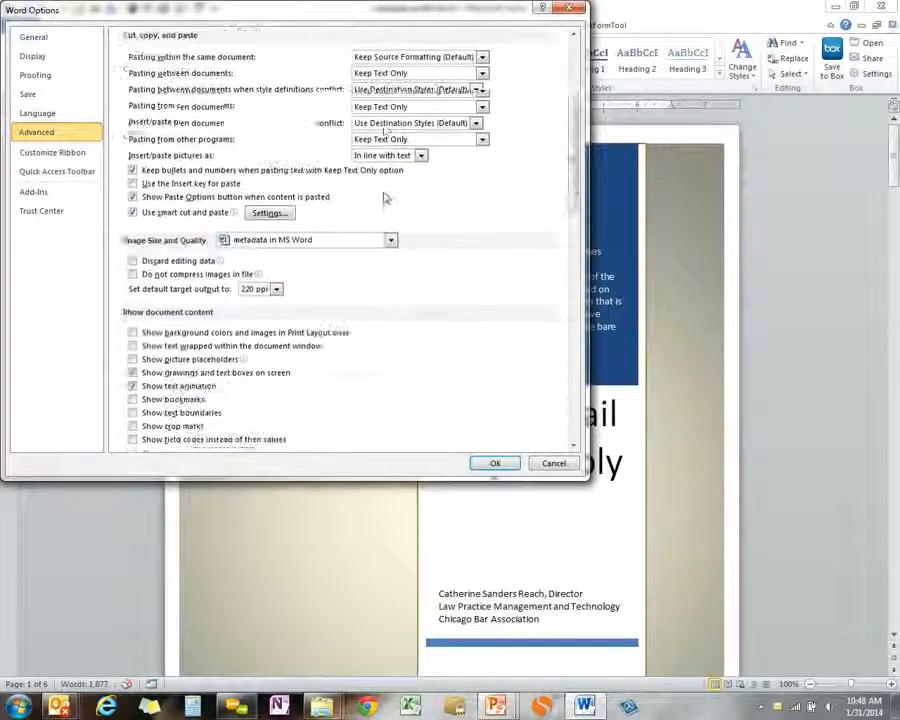
pyautogui.scroll(-9, 385, 197)
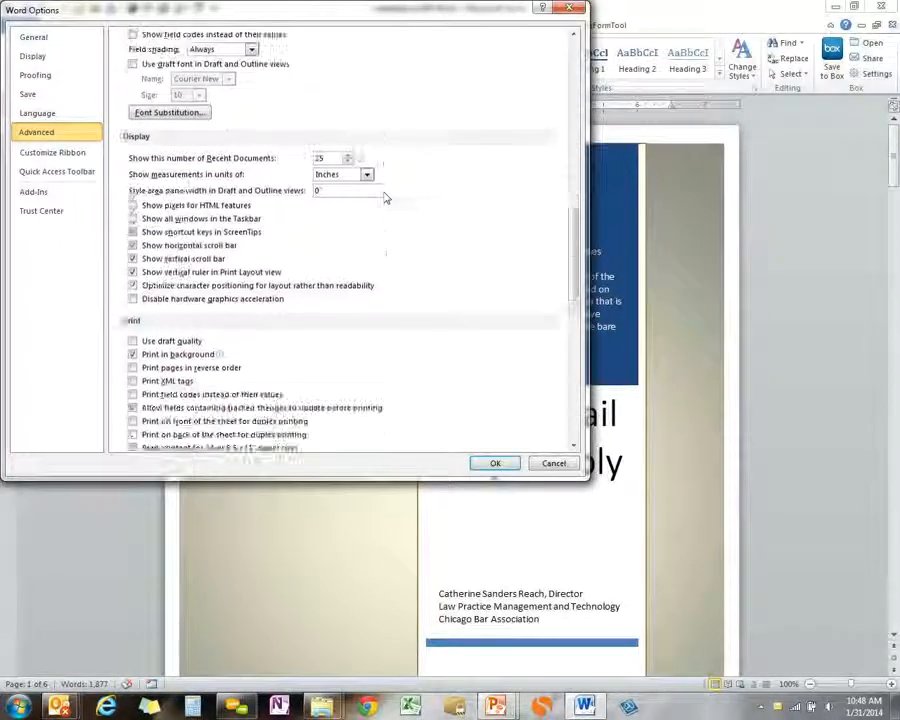
pyautogui.scroll(-1, 390, 210)
pyautogui.scroll(10, 396, 216)
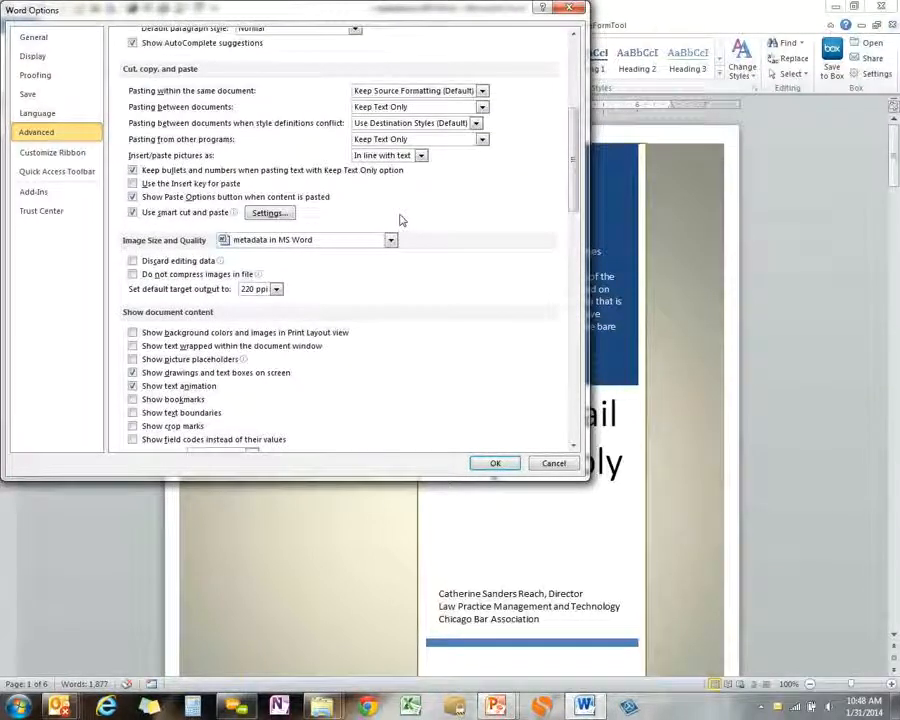
pyautogui.scroll(7, 465, 315)
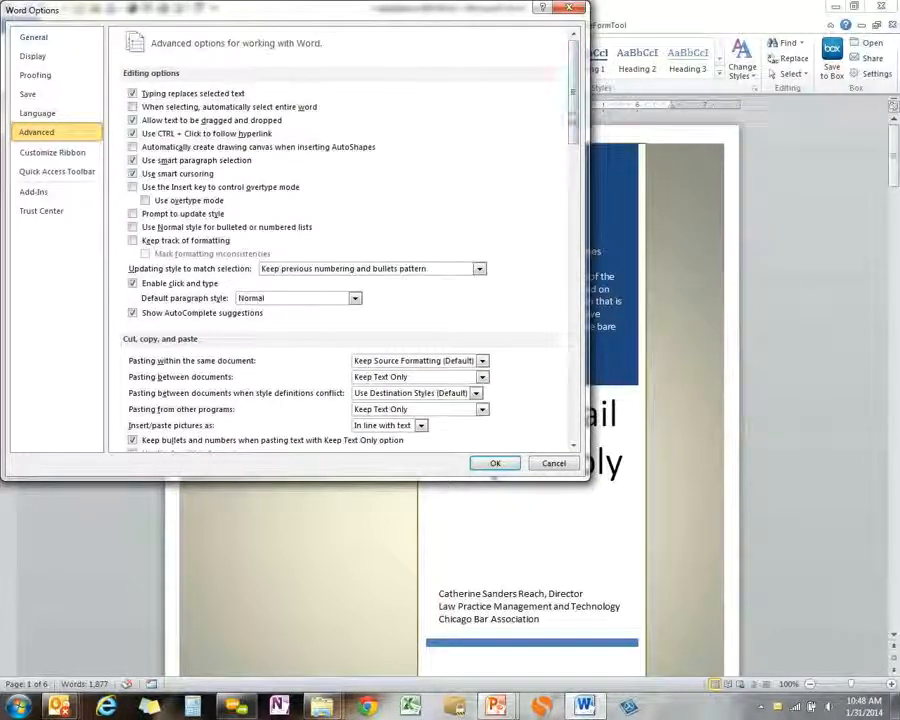
pyautogui.moveTo(575, 113); pyautogui.dragTo(556, 411)
pyautogui.click(54, 153)
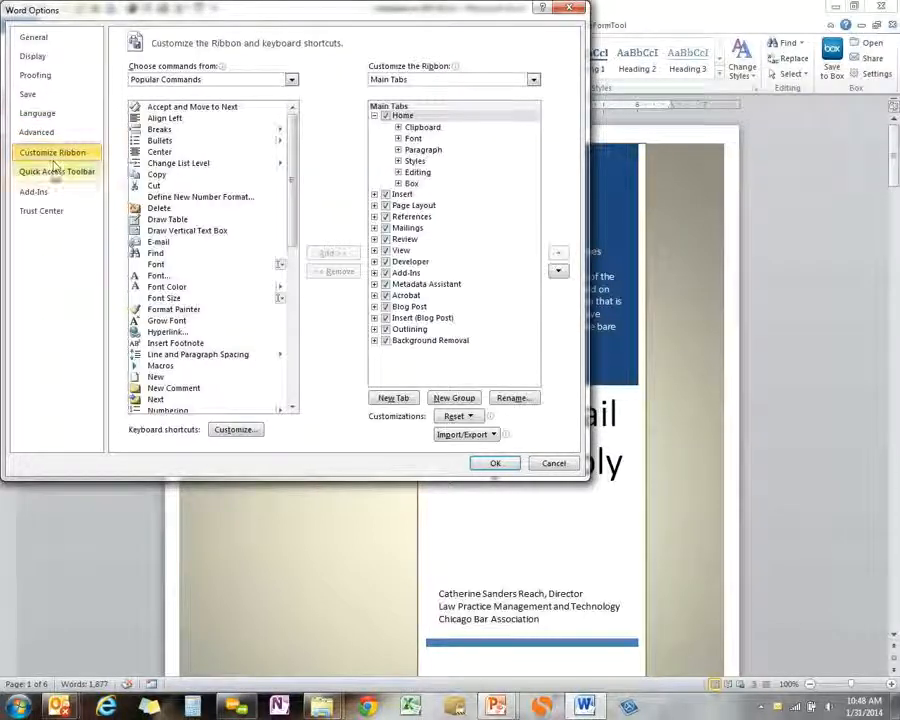
pyautogui.click(549, 463)
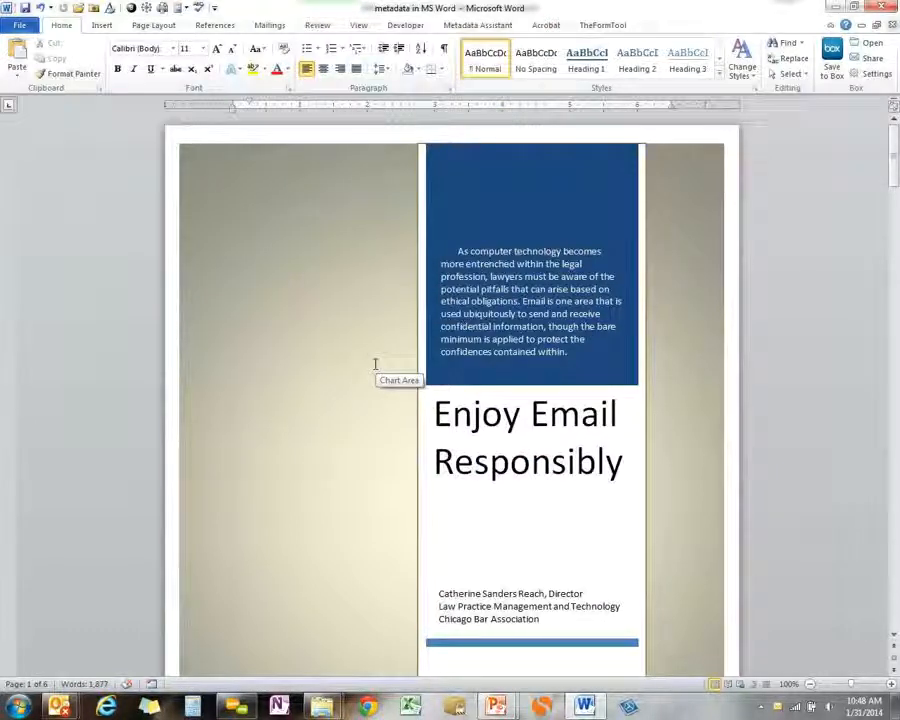
# Step: Set the document's tracking display to Final: Show Markup
pyautogui.click(20, 25)
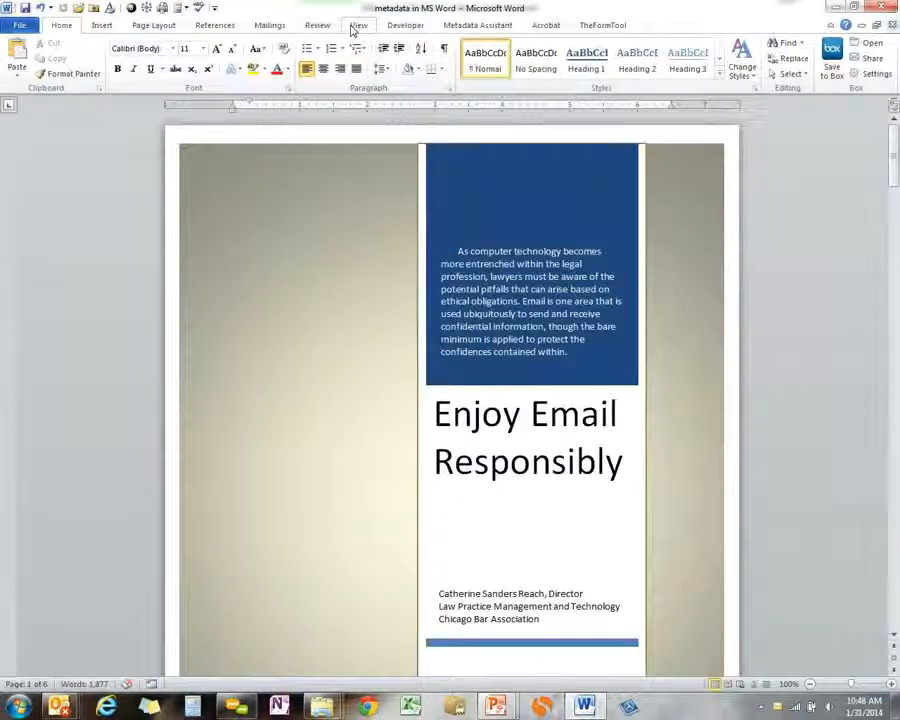
pyautogui.click(317, 25)
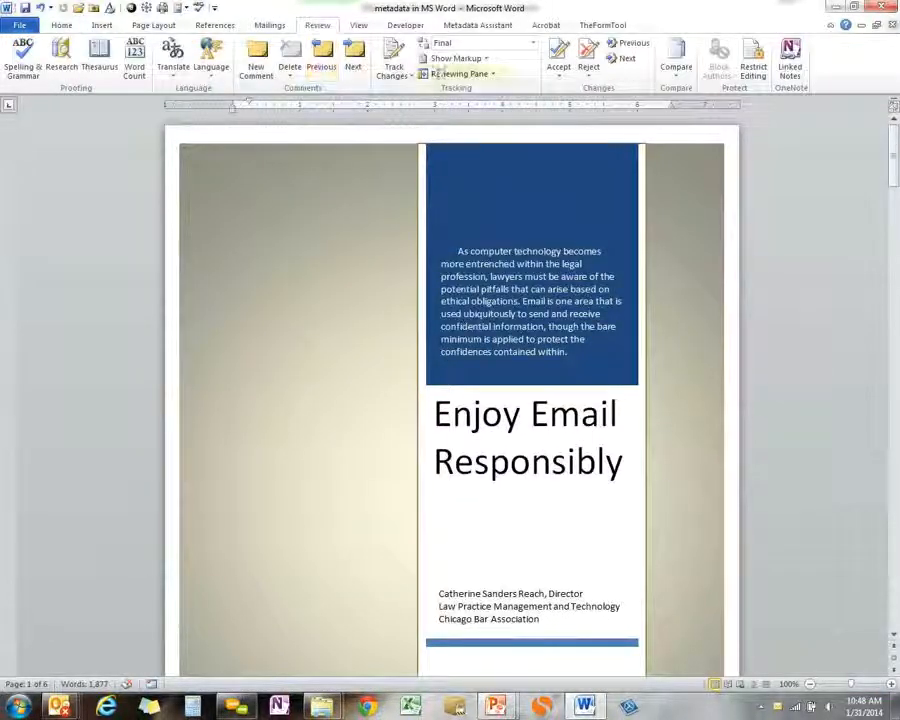
pyautogui.click(490, 43)
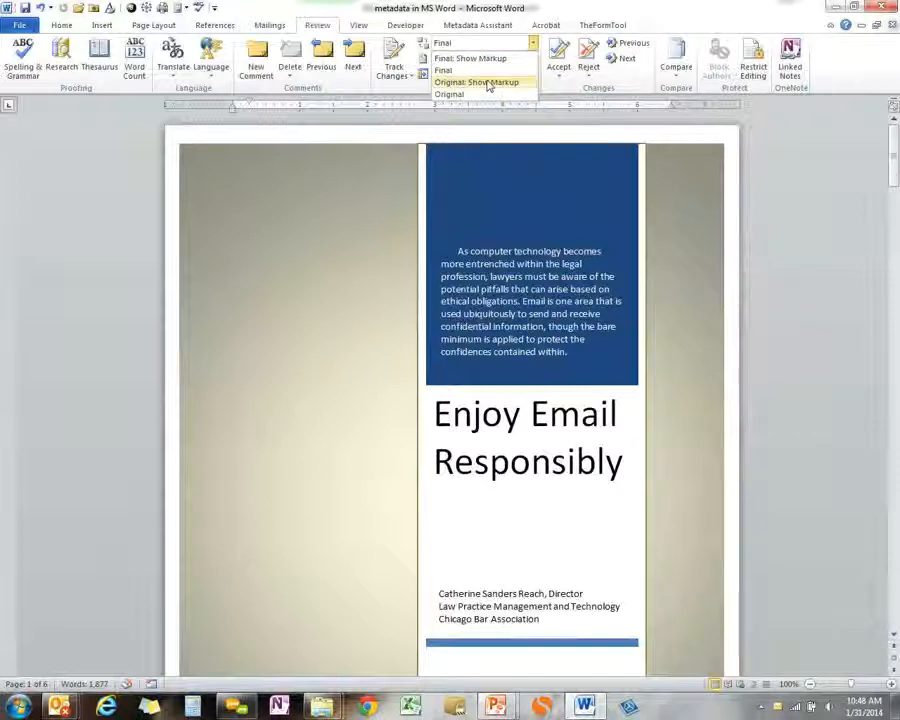
pyautogui.click(488, 65)
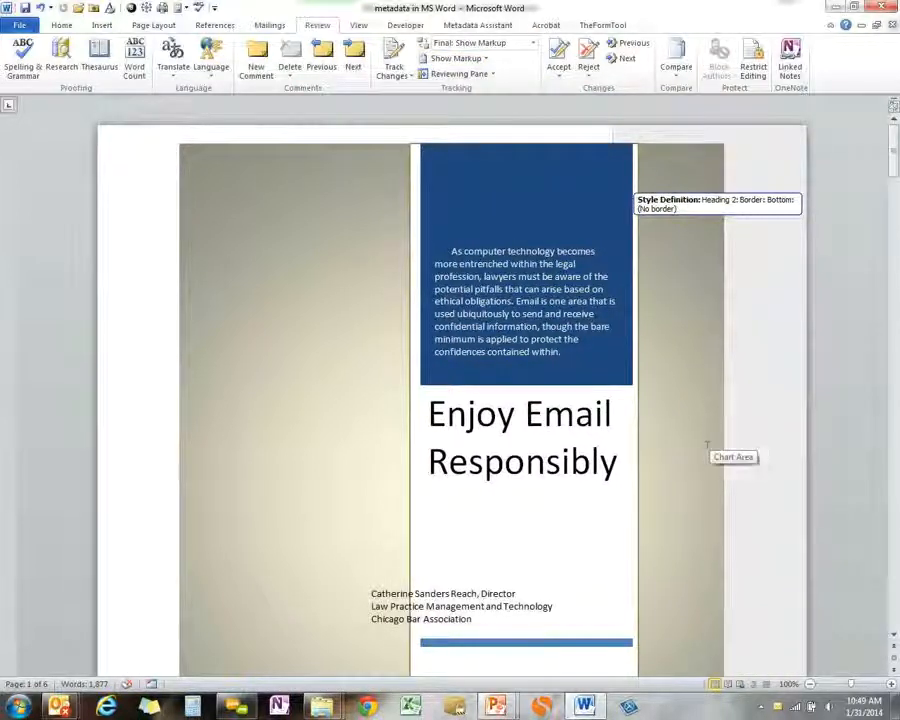
# Step: Save the marked-up document as an Adobe PDF named "metadata in MS Word_withmetadata" and check the PDF for comments and tracked changes
pyautogui.click(20, 27)
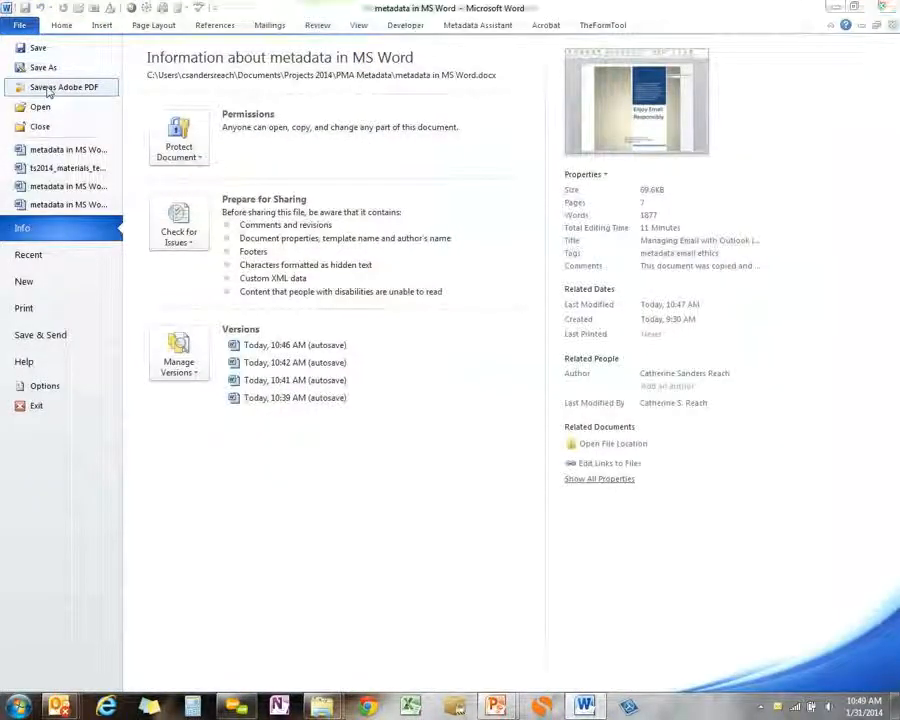
pyautogui.click(48, 92)
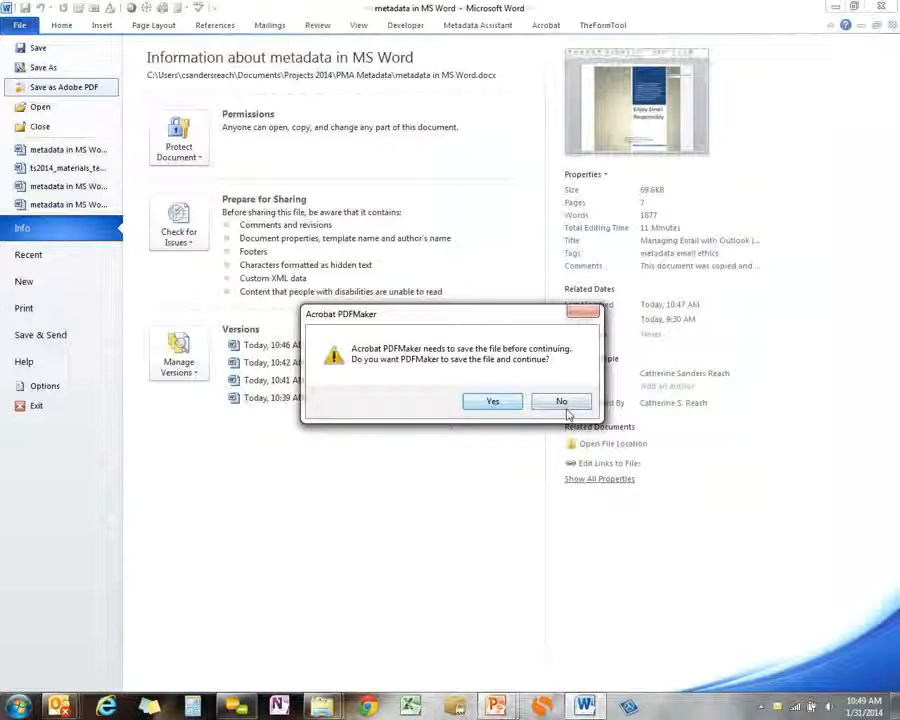
pyautogui.click(487, 404)
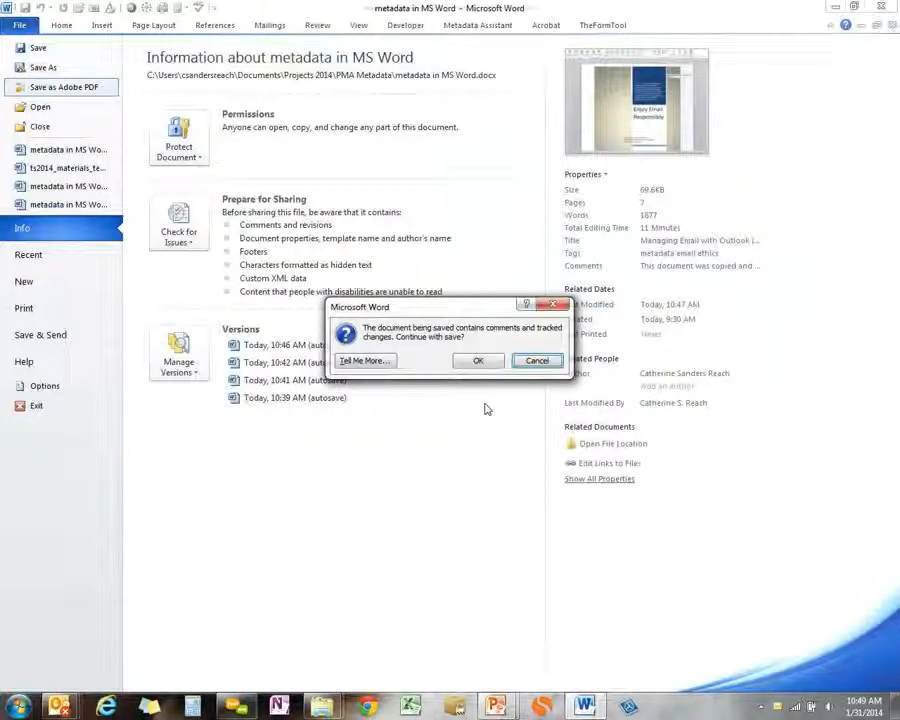
pyautogui.click(479, 362)
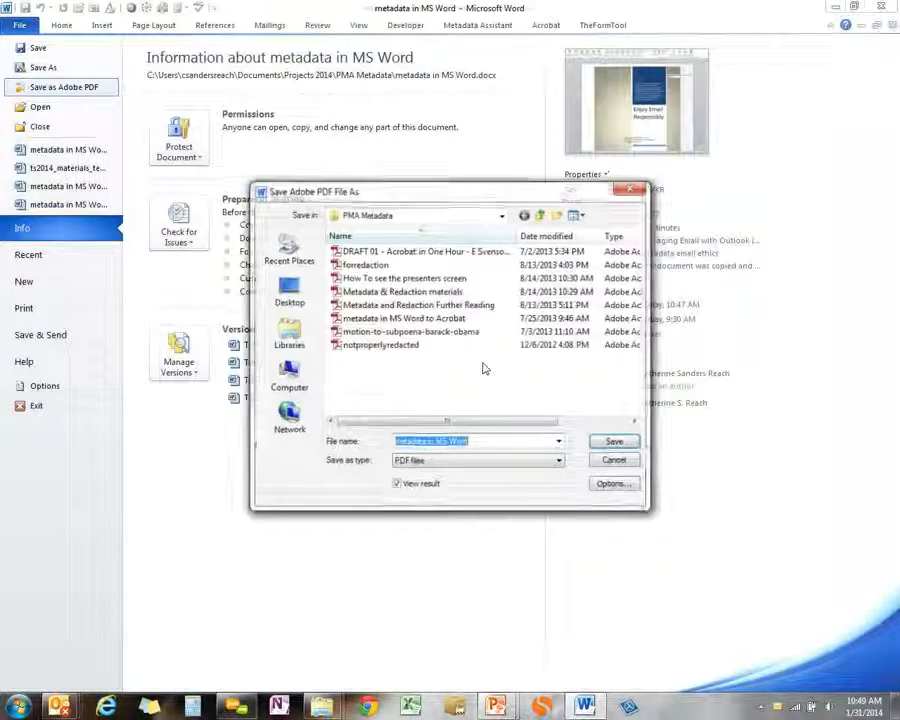
pyautogui.click(491, 441)
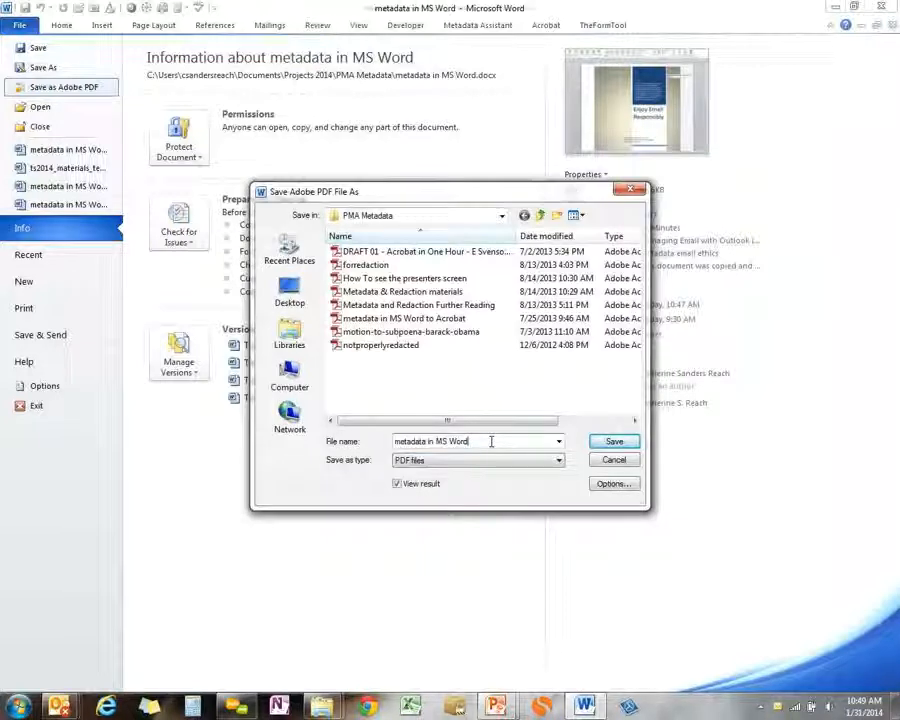
pyautogui.write('_with')
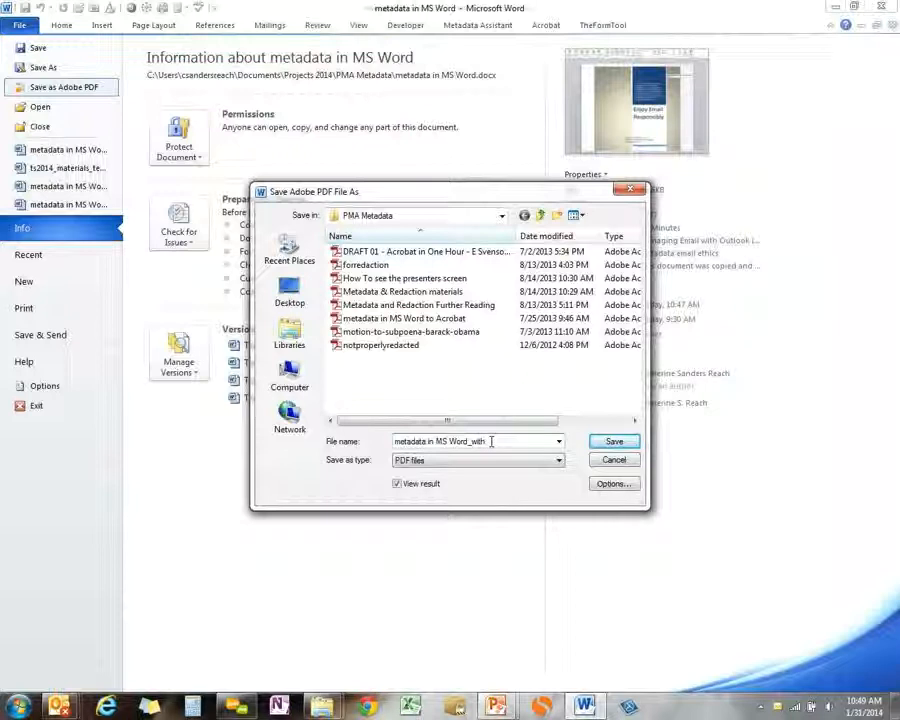
pyautogui.write('metadata')
pyautogui.press('Return')
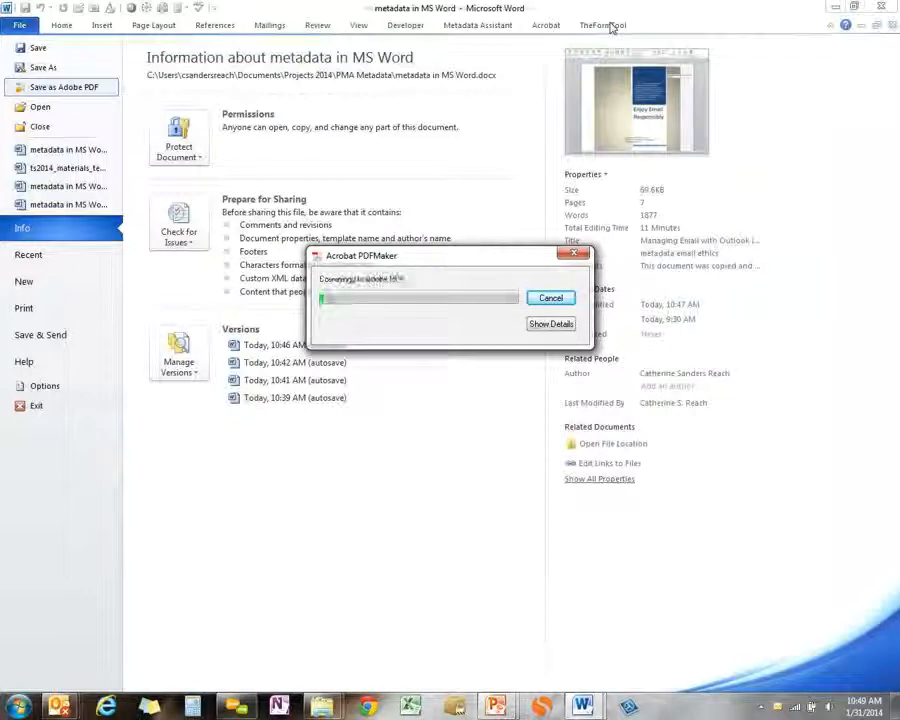
pyautogui.click(478, 361)
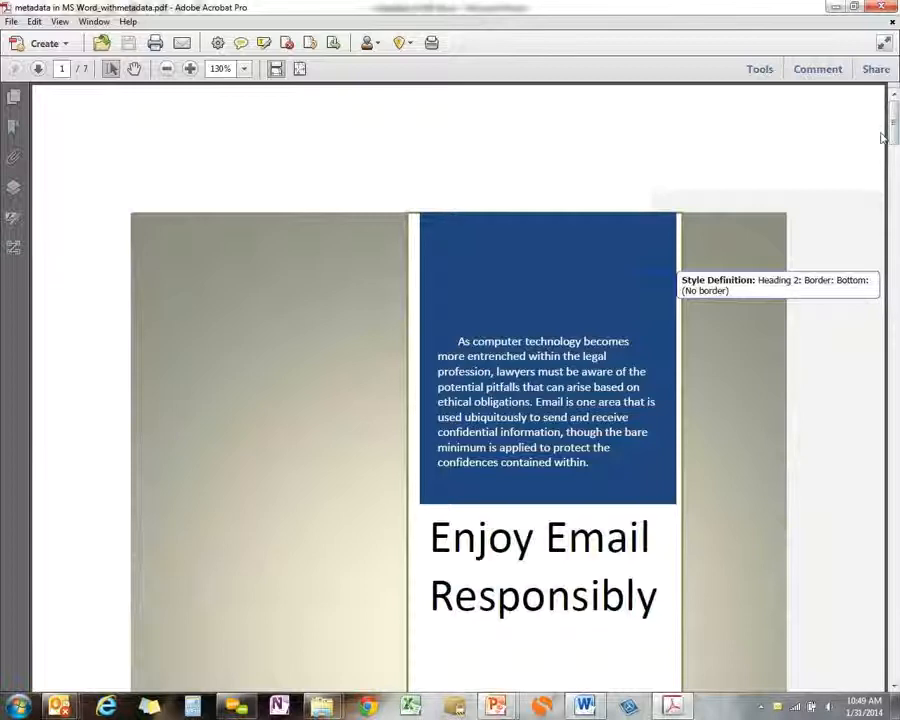
pyautogui.moveTo(894, 140); pyautogui.dragTo(893, 302)
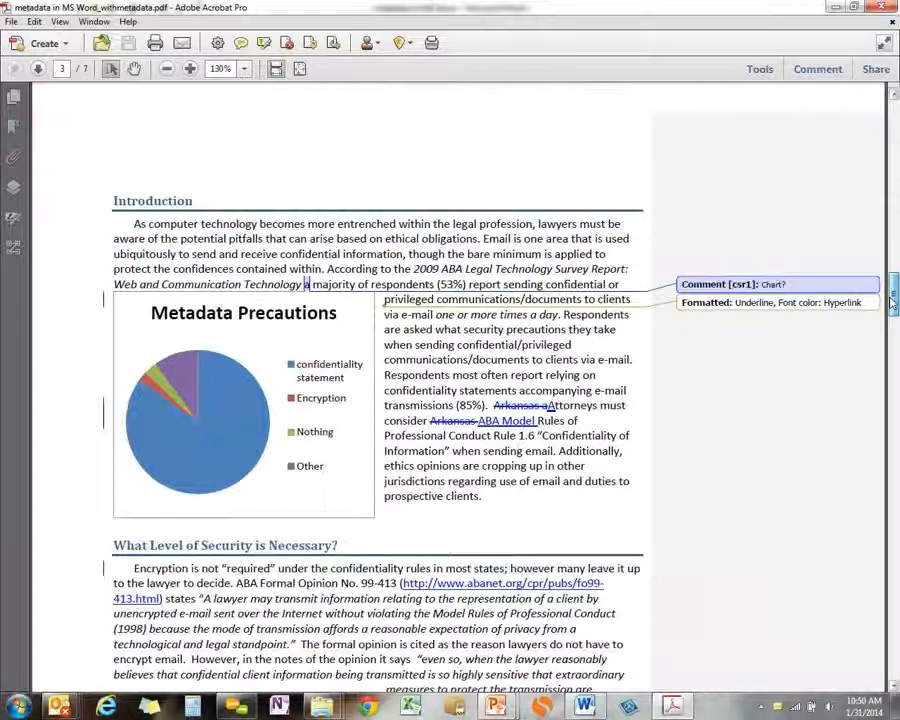
pyautogui.moveTo(893, 302); pyautogui.dragTo(891, 476)
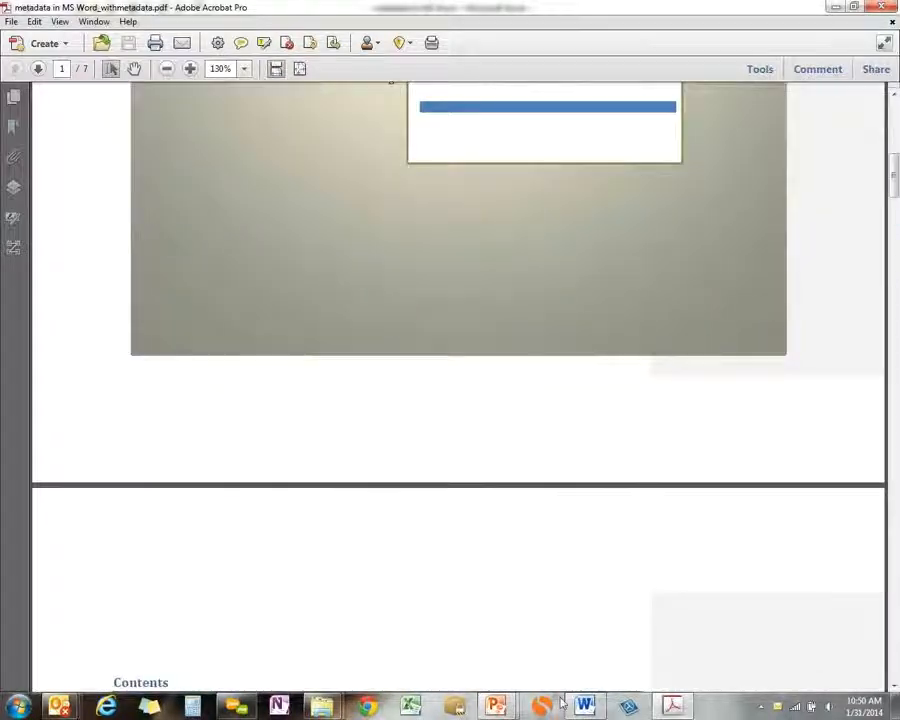
# Step: Switch back to Word and set the document's tracking display to Final
pyautogui.click(585, 706)
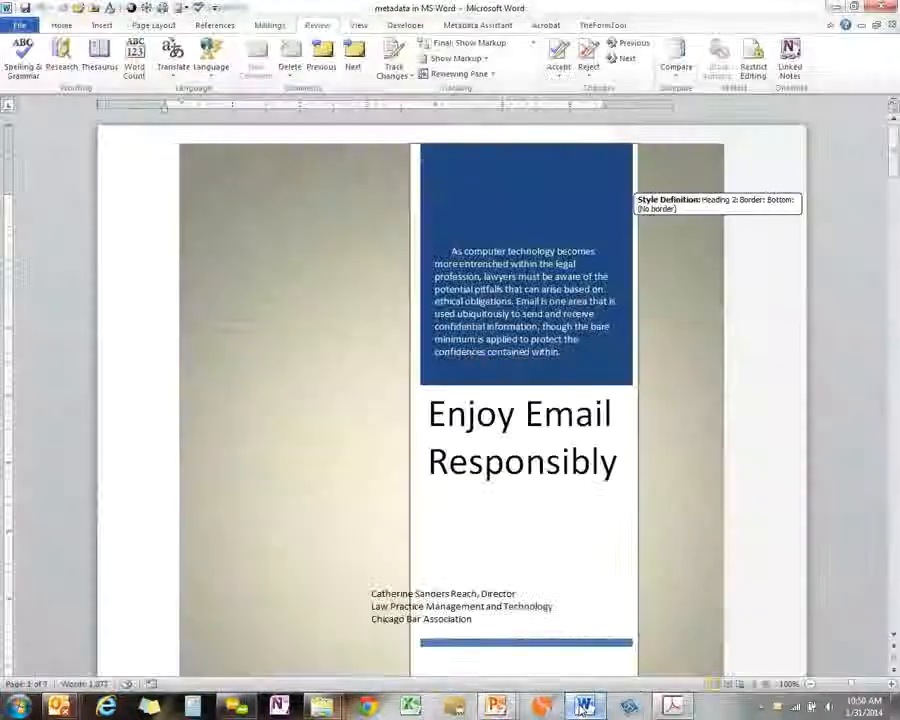
pyautogui.click(508, 43)
pyautogui.click(510, 72)
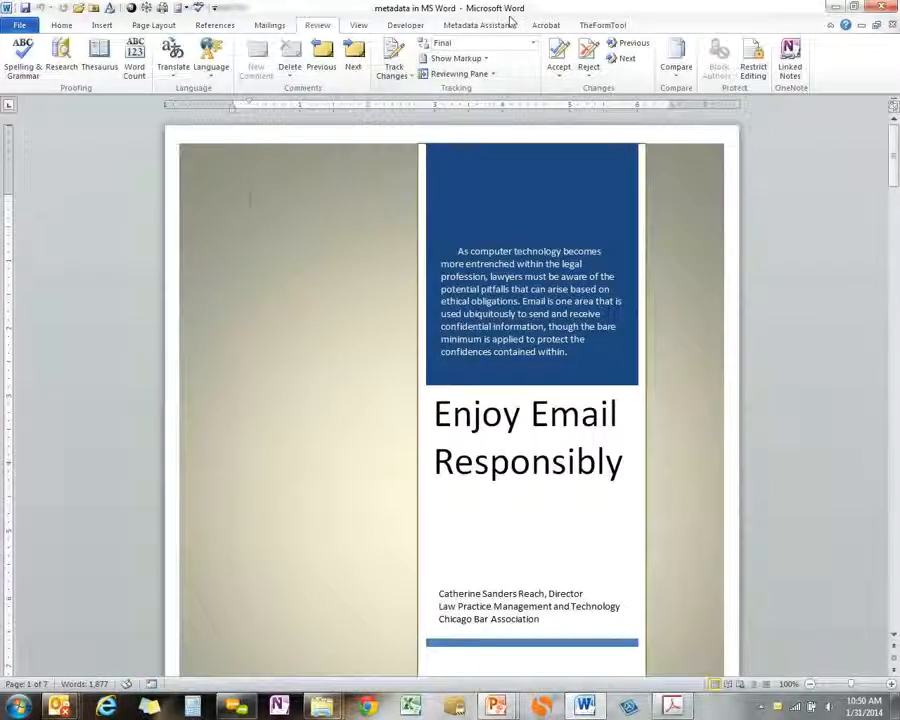
# Step: Save the document without markup as an Adobe PDF named "metadata in MS Word_notrackchanges" and check the PDF's document properties
pyautogui.click(545, 25)
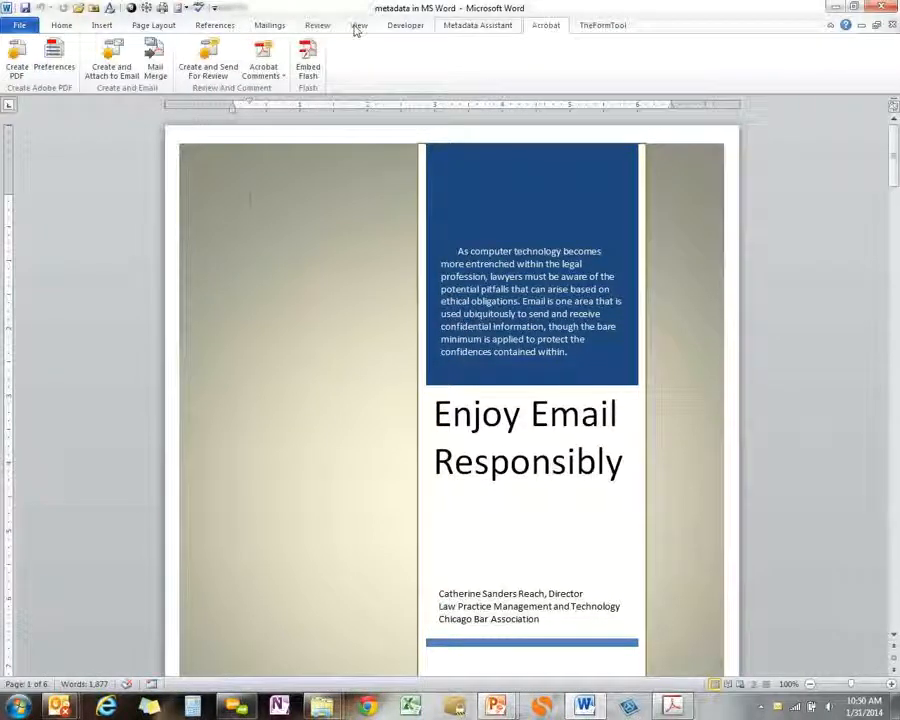
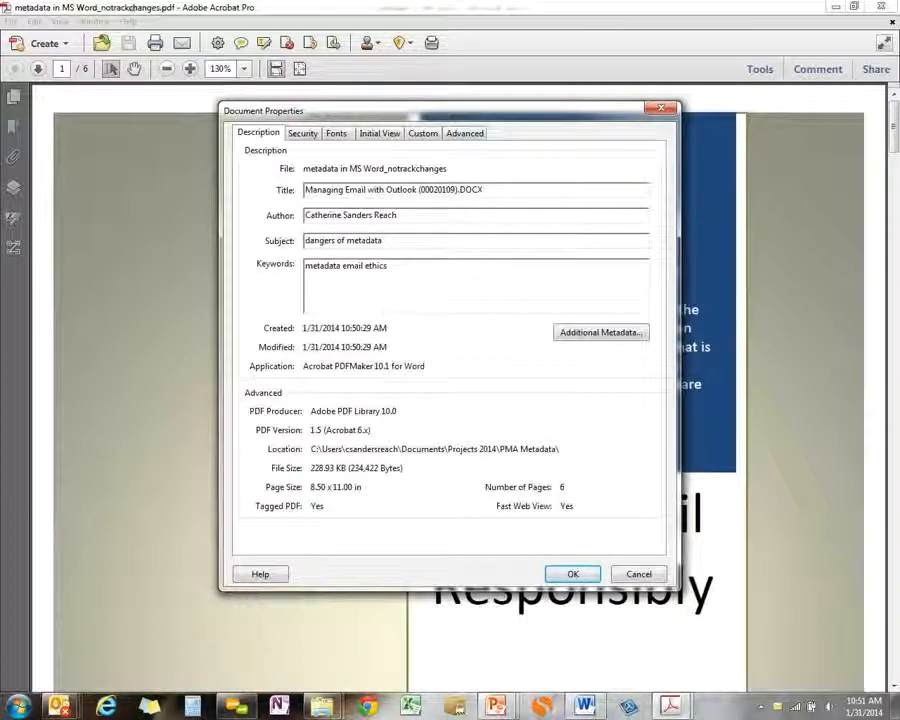
pyautogui.click(573, 574)
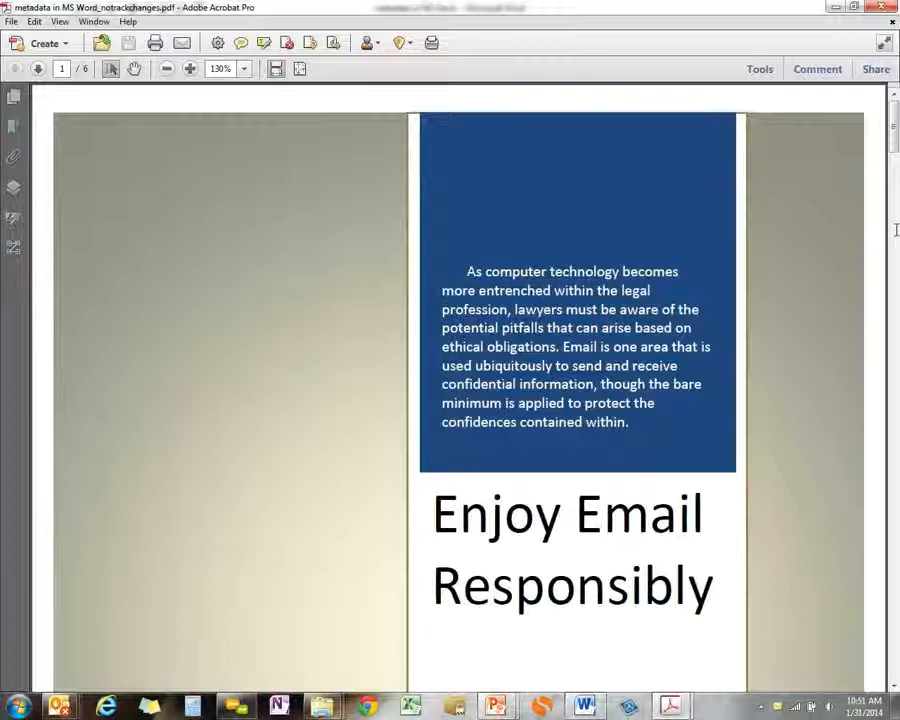
pyautogui.moveTo(894, 130)
pyautogui.mouseDown()
pyautogui.moveTo(895, 154)
pyautogui.moveTo(894, 128)
pyautogui.mouseUp()
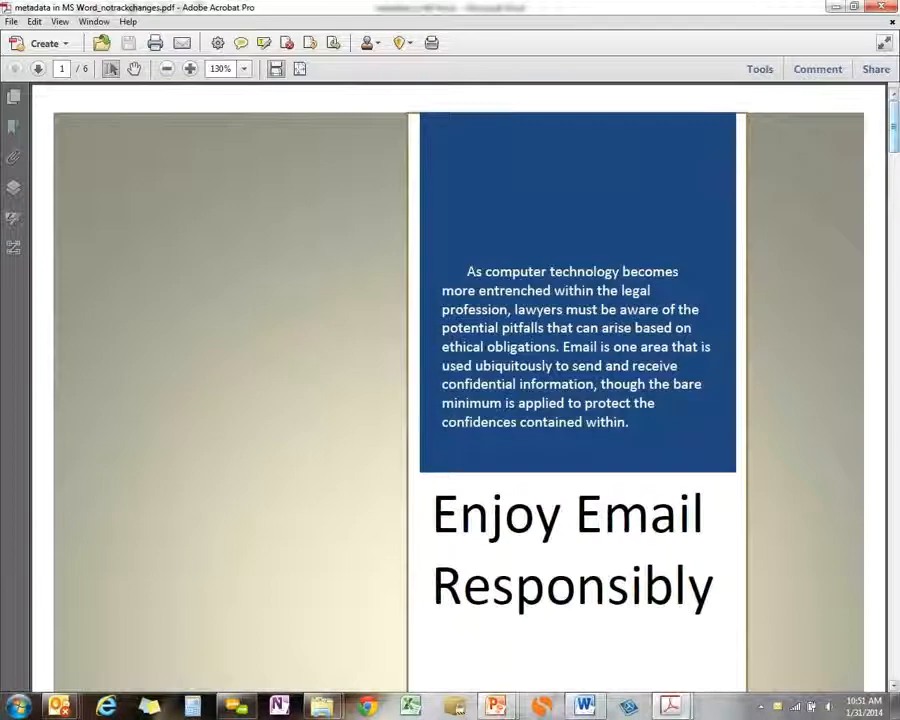
# Step: Open the annotated "DRAFT 01 - Acrobat in One Hour" PDF from the PMA Metadata folder
pyautogui.moveTo(329, 707)
pyautogui.click(271, 638)
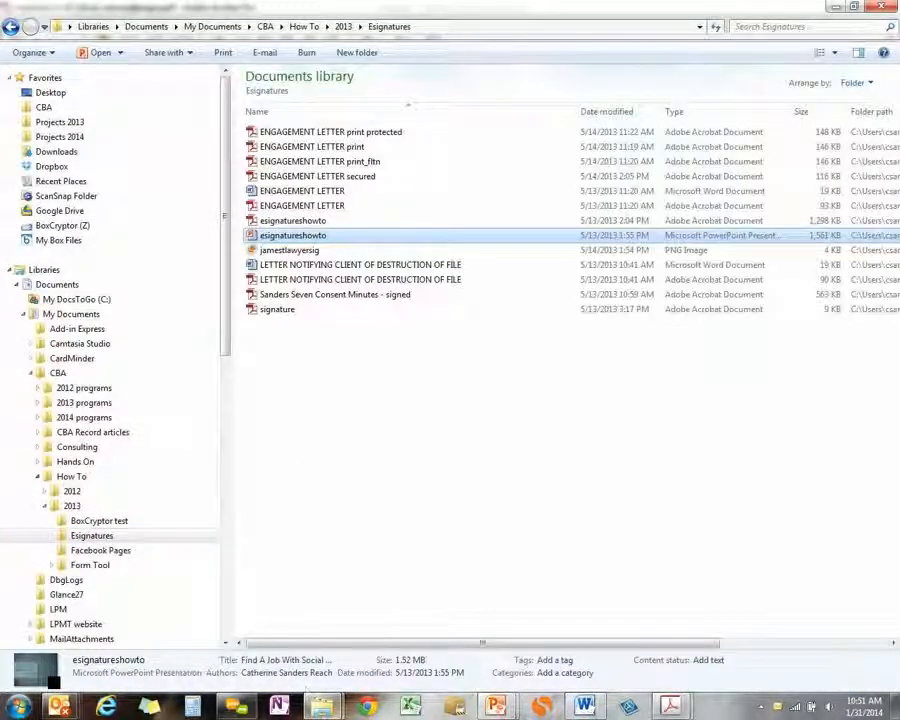
pyautogui.moveTo(322, 707)
pyautogui.click(388, 641)
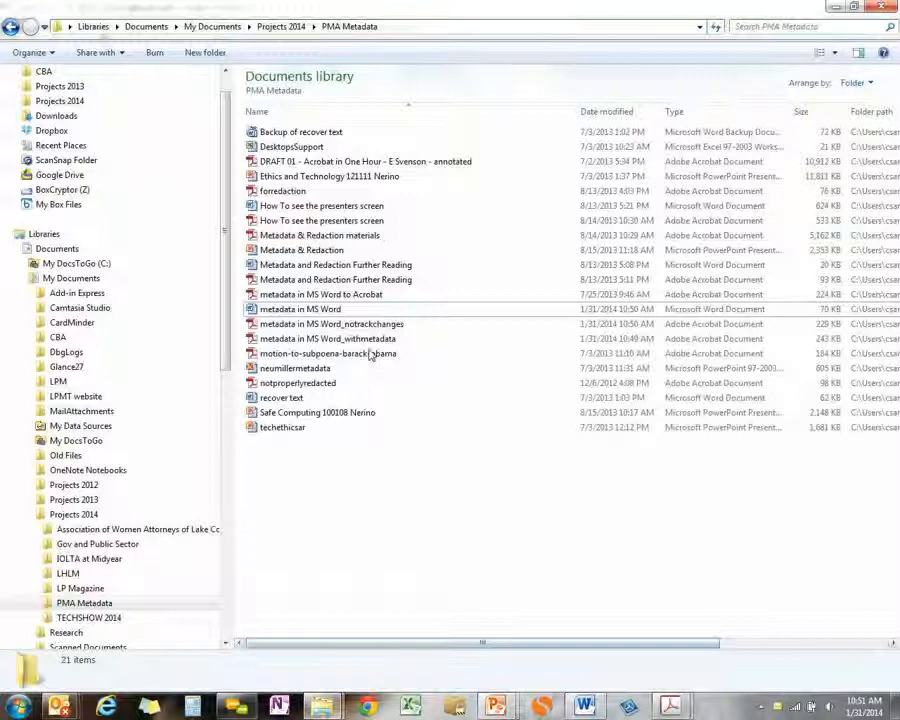
pyautogui.click(352, 163)
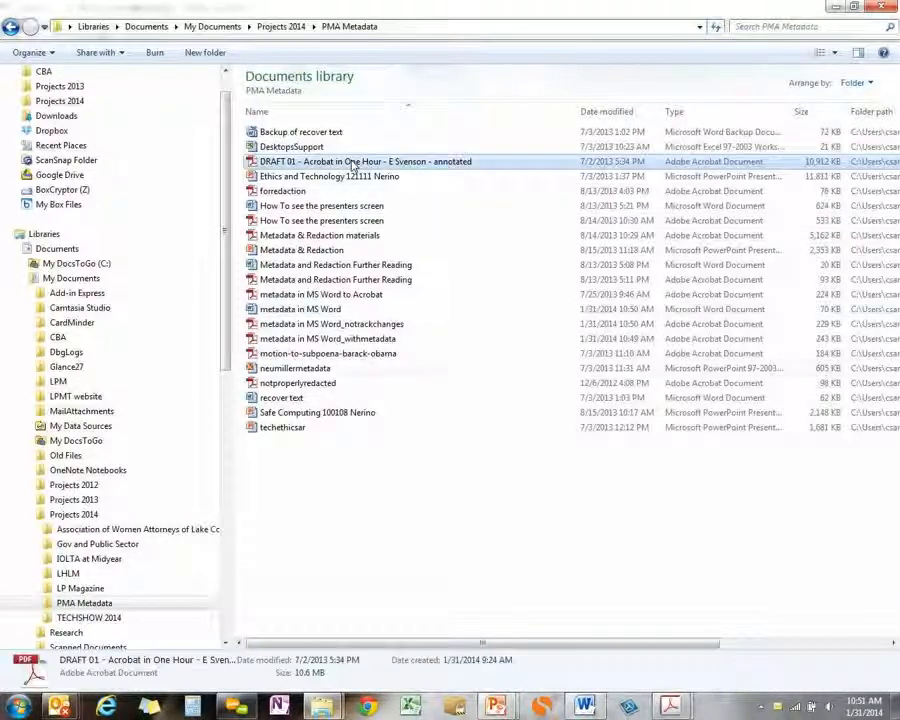
pyautogui.doubleClick(352, 163)
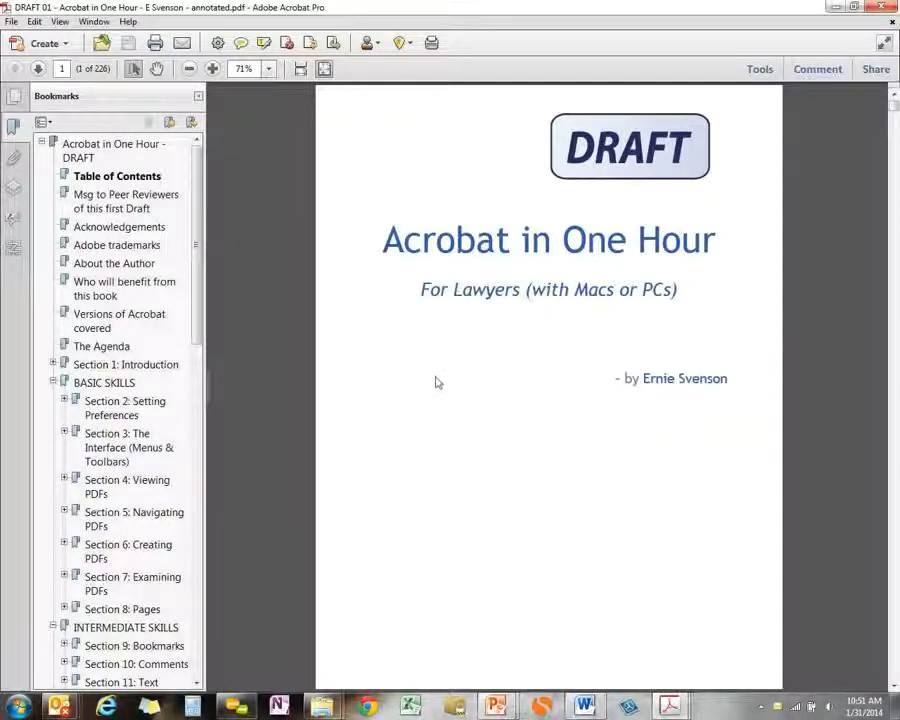
# Step: Show the PDF's comments list and examine the comments and markups on pages 25, 29 and 31
pyautogui.click(813, 72)
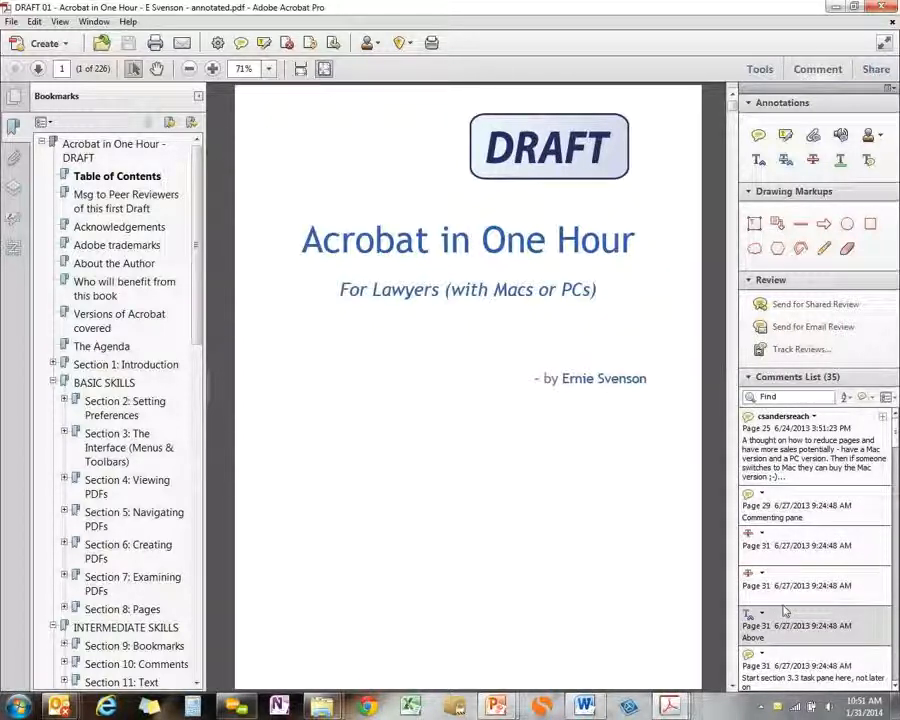
pyautogui.click(787, 455)
pyautogui.click(785, 516)
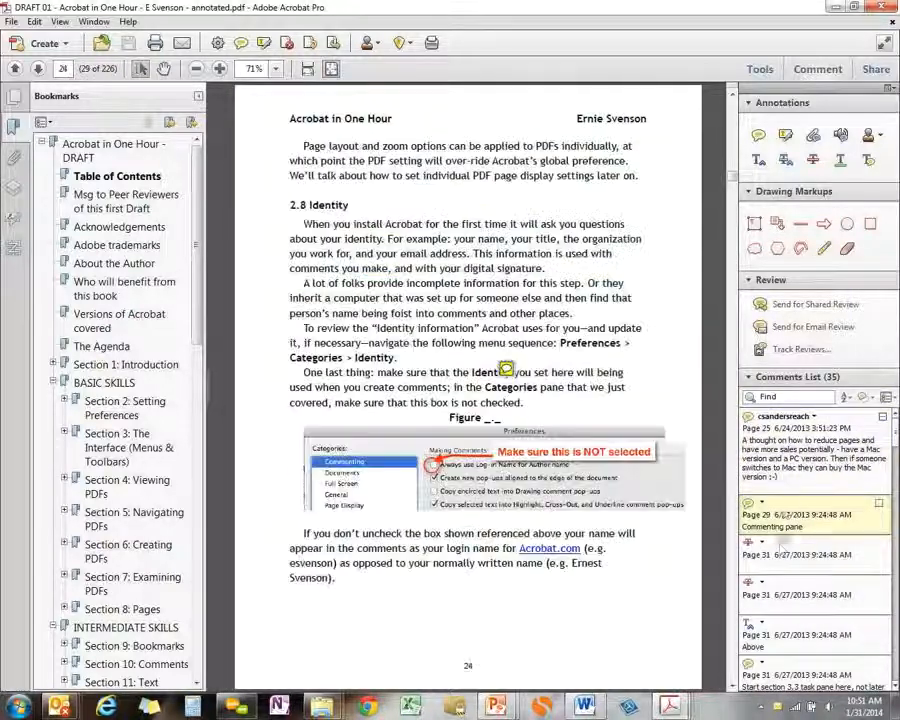
pyautogui.click(781, 548)
pyautogui.click(787, 596)
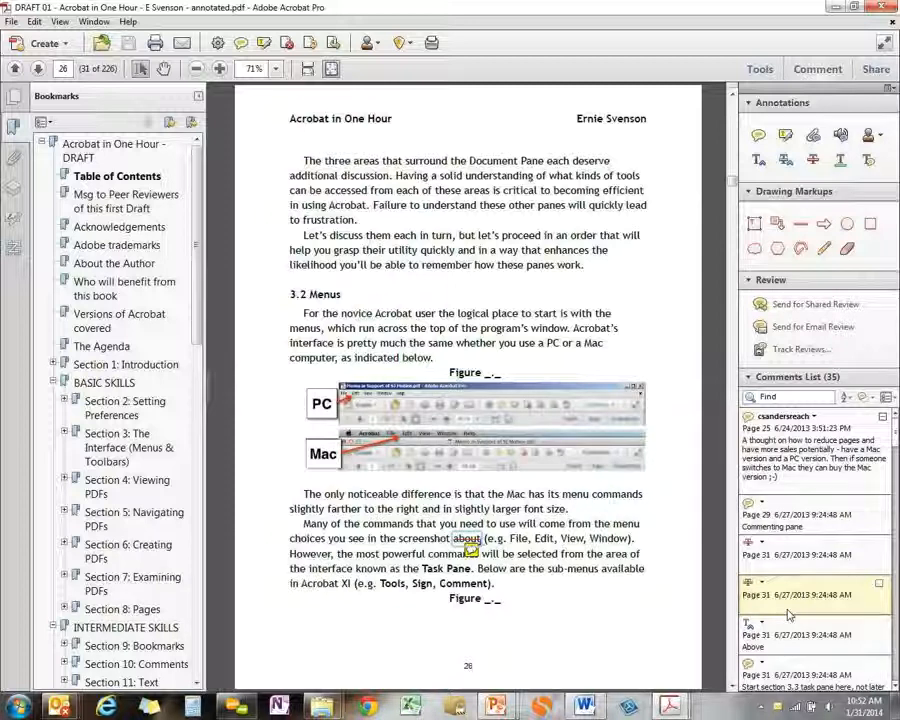
pyautogui.click(760, 69)
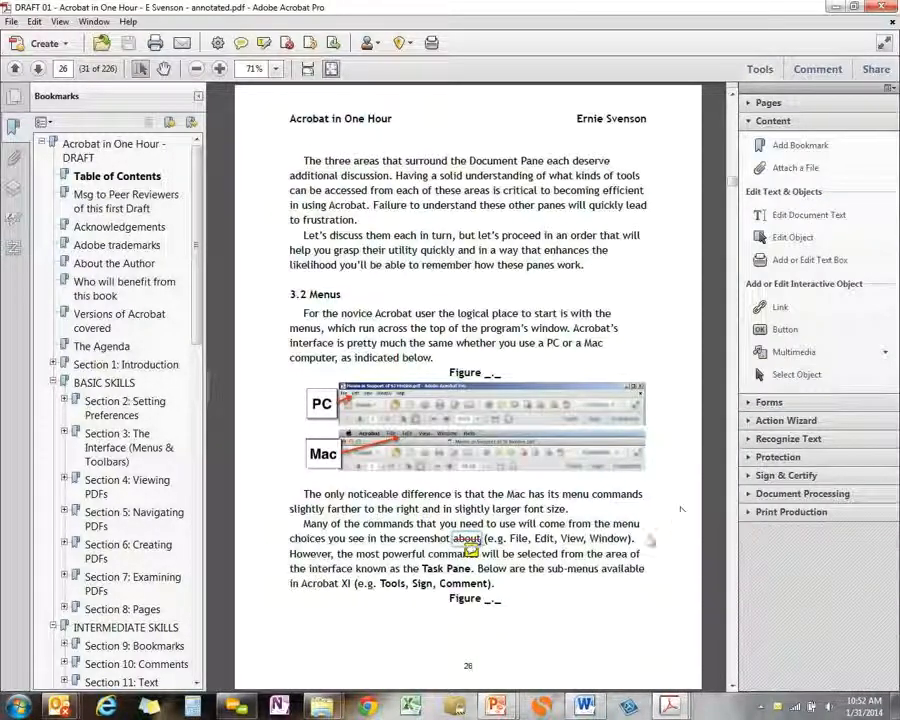
pyautogui.moveTo(470, 551)
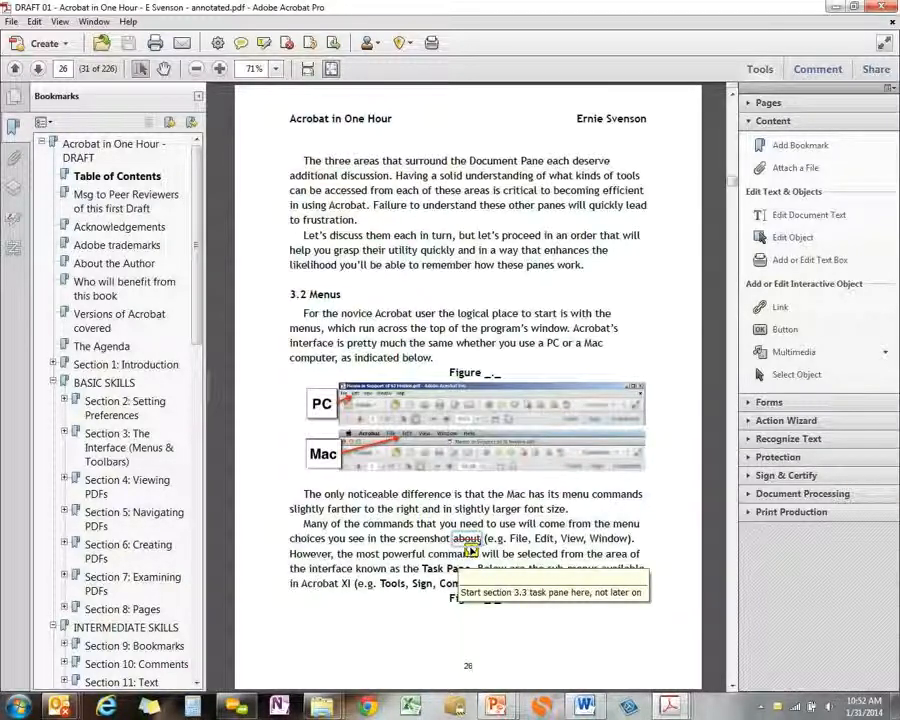
# Step: Hide the bookmarks and run Remove Hidden Information to scan the annotated PDF for hidden content
pyautogui.click(198, 96)
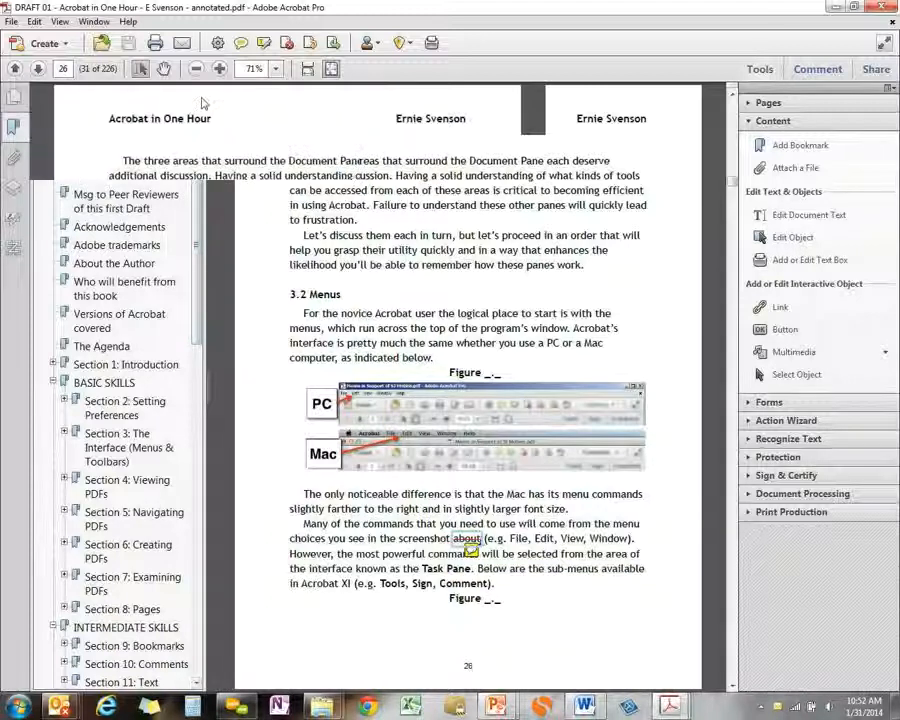
pyautogui.click(12, 22)
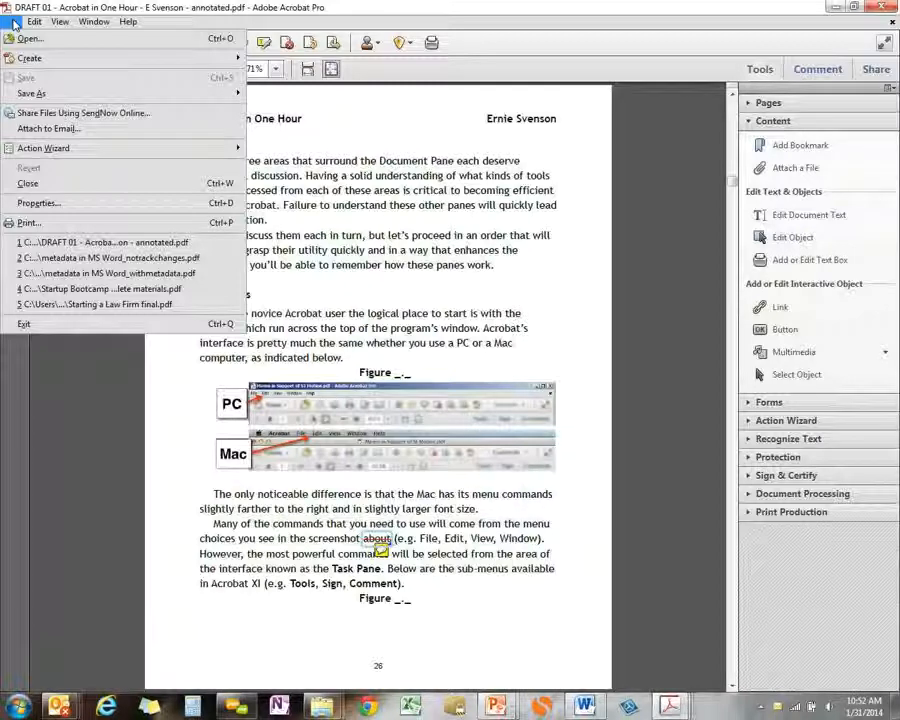
pyautogui.click(12, 22)
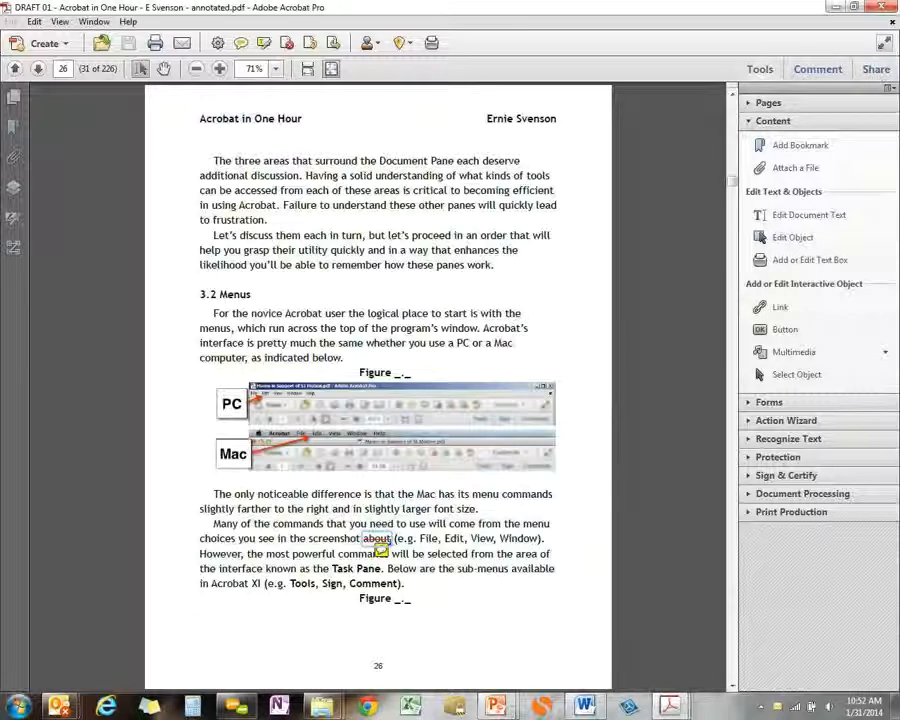
pyautogui.click(782, 457)
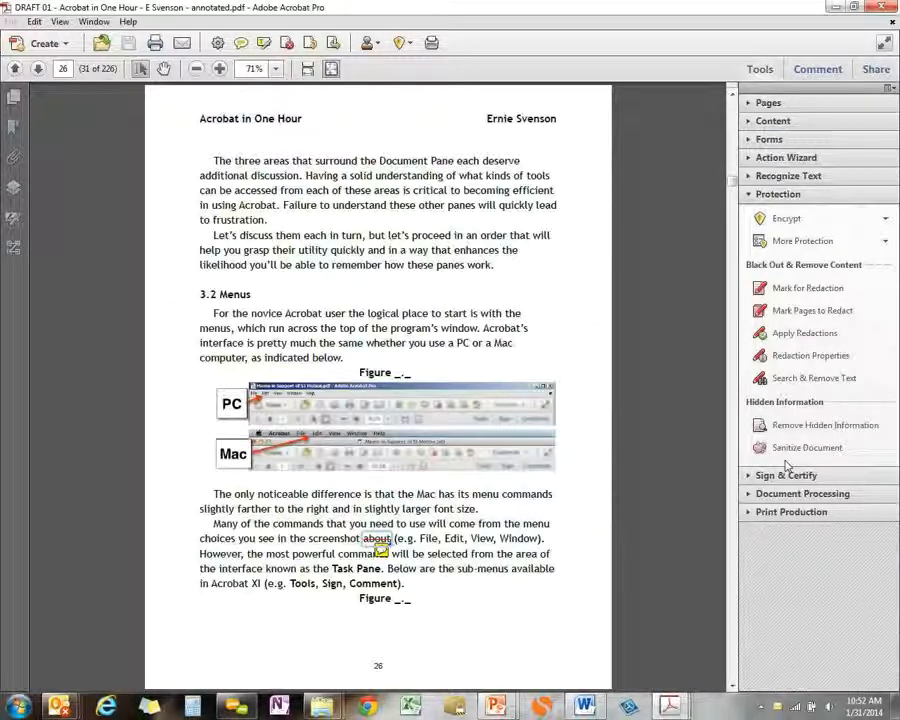
pyautogui.click(800, 426)
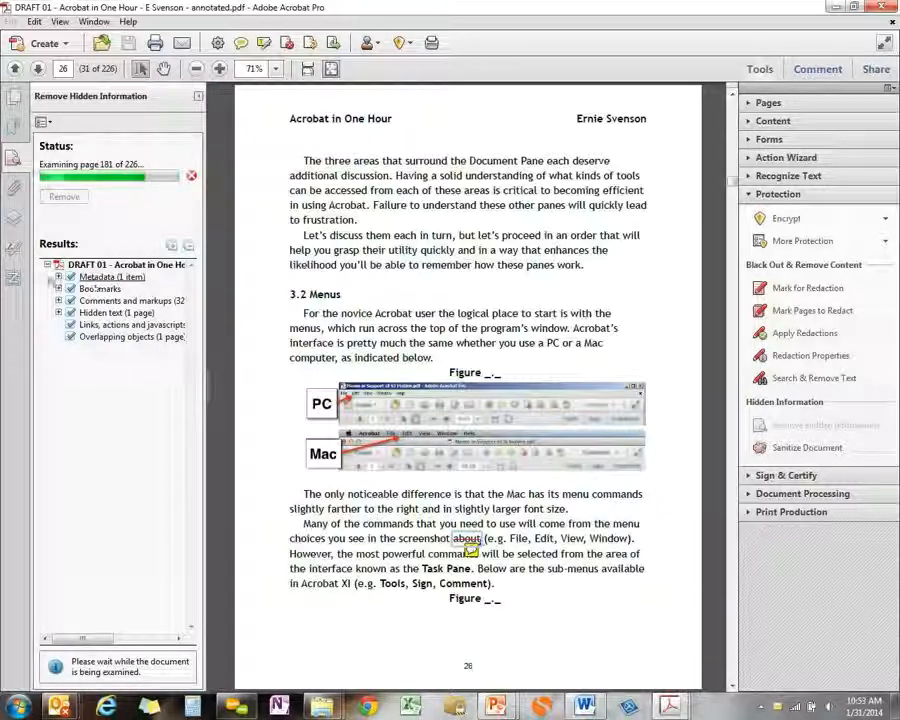
# Step: Preview the document metadata found by the hidden-information scan and close the preview
pyautogui.click(58, 276)
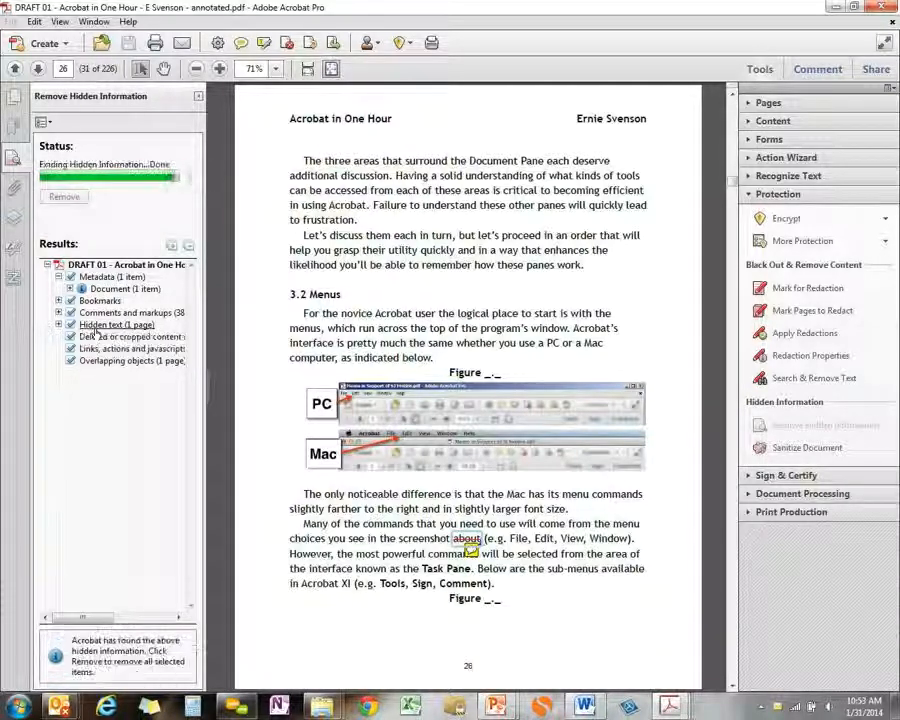
pyautogui.click(106, 290)
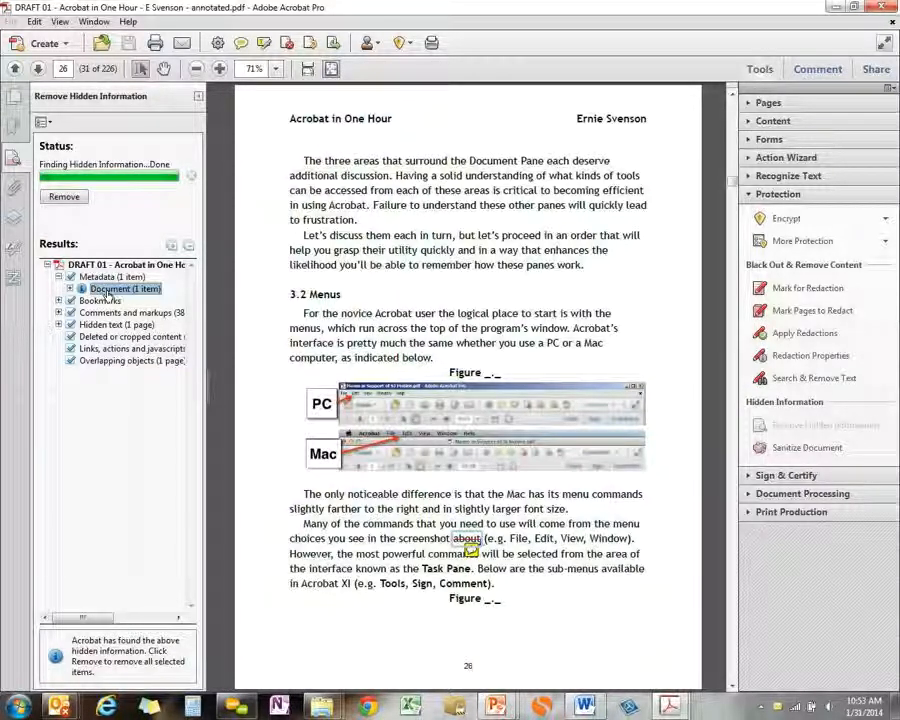
pyautogui.doubleClick(106, 290)
pyautogui.click(118, 302)
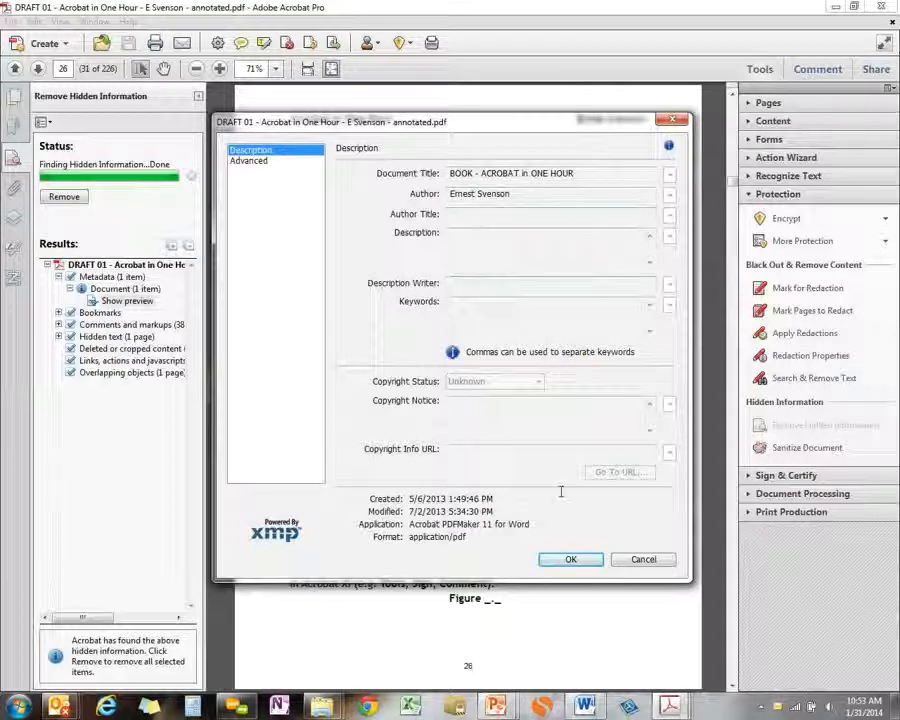
pyautogui.click(580, 562)
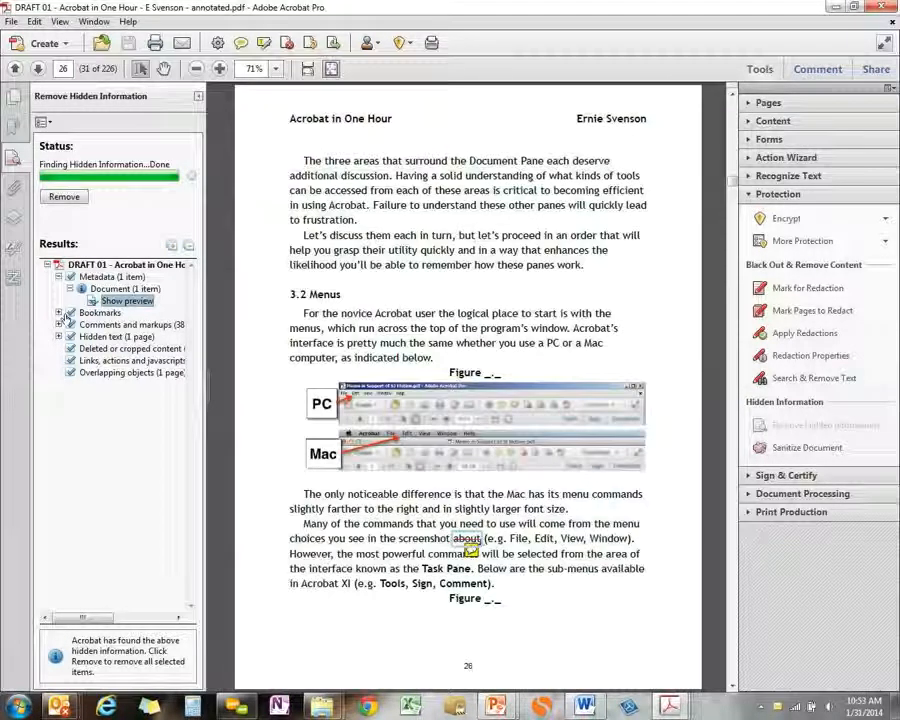
# Step: Look through the Bookmarks, Comments and markups, and Deleted or cropped content entries in the scan results
pyautogui.click(58, 313)
pyautogui.click(58, 313)
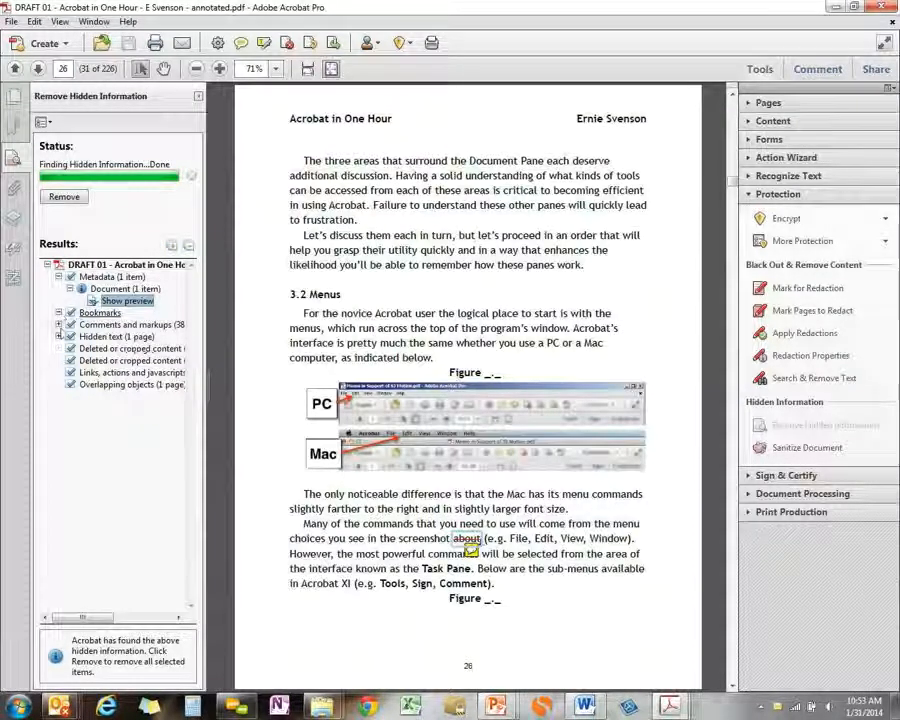
pyautogui.click(58, 325)
pyautogui.click(116, 337)
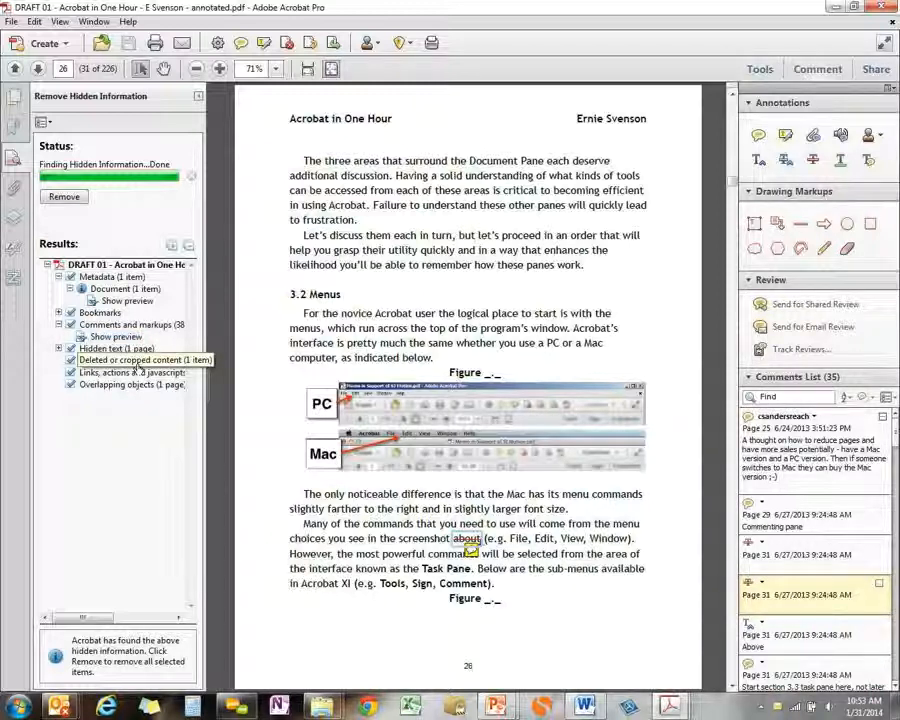
pyautogui.click(136, 362)
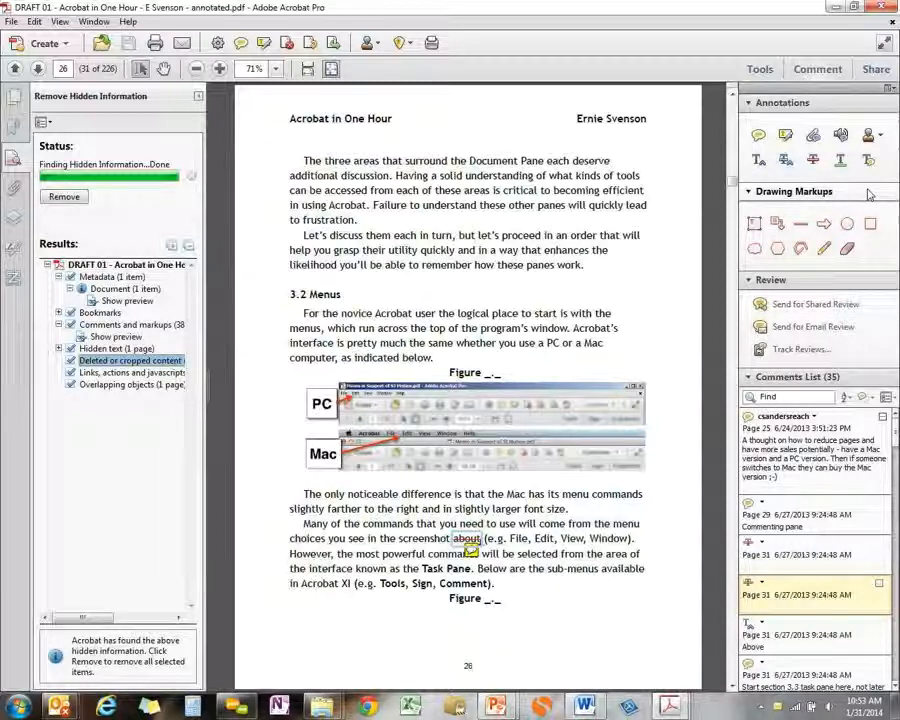
# Step: View the page tools, exclude Bookmarks from the hidden information to remove, and return to the Protection tools with the results collapsed
pyautogui.click(760, 69)
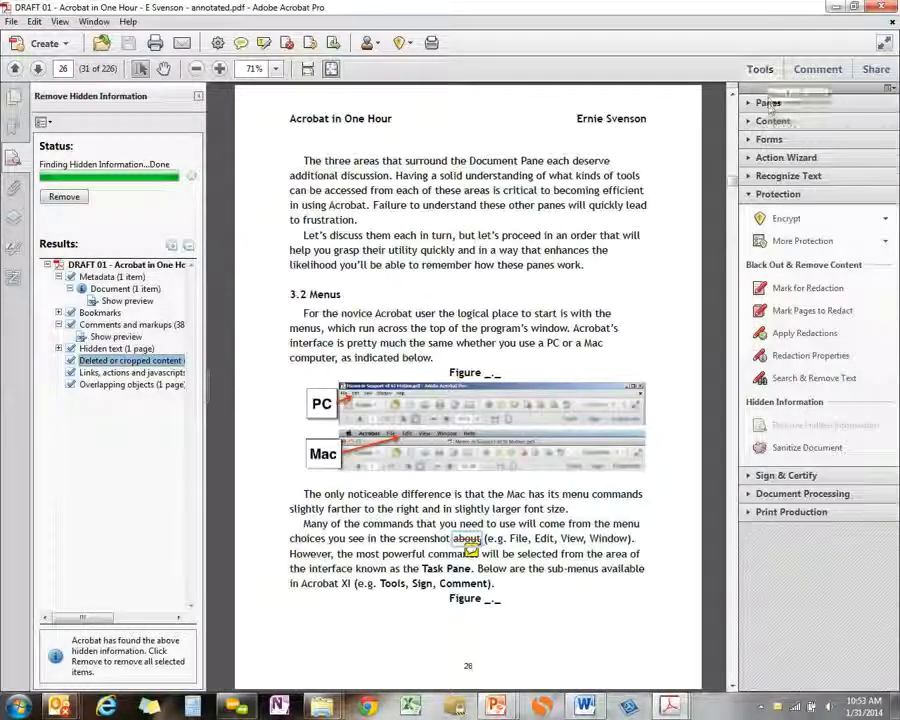
pyautogui.click(768, 104)
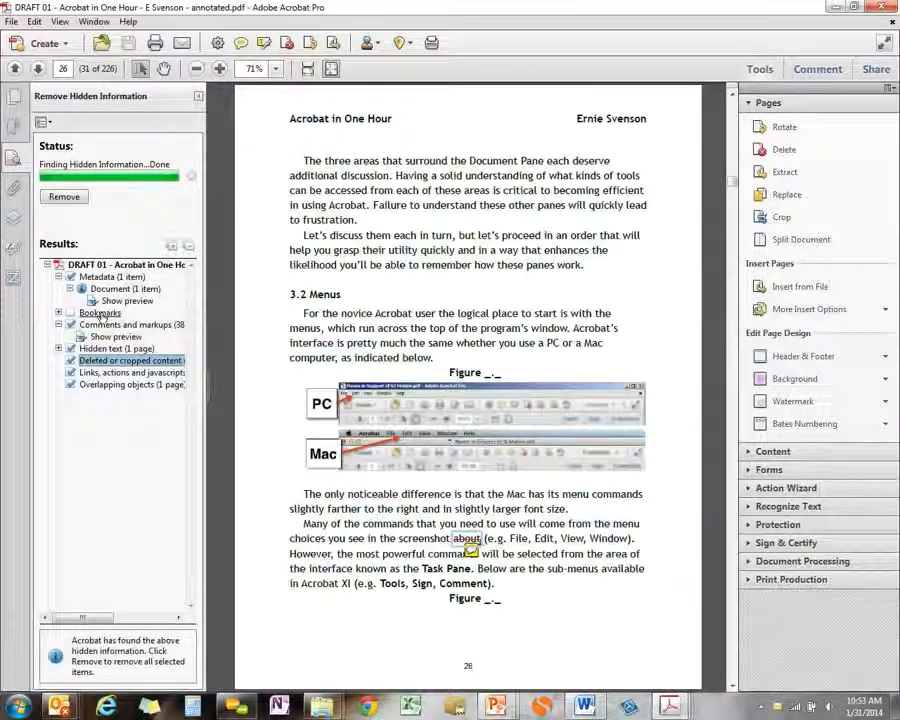
pyautogui.click(47, 265)
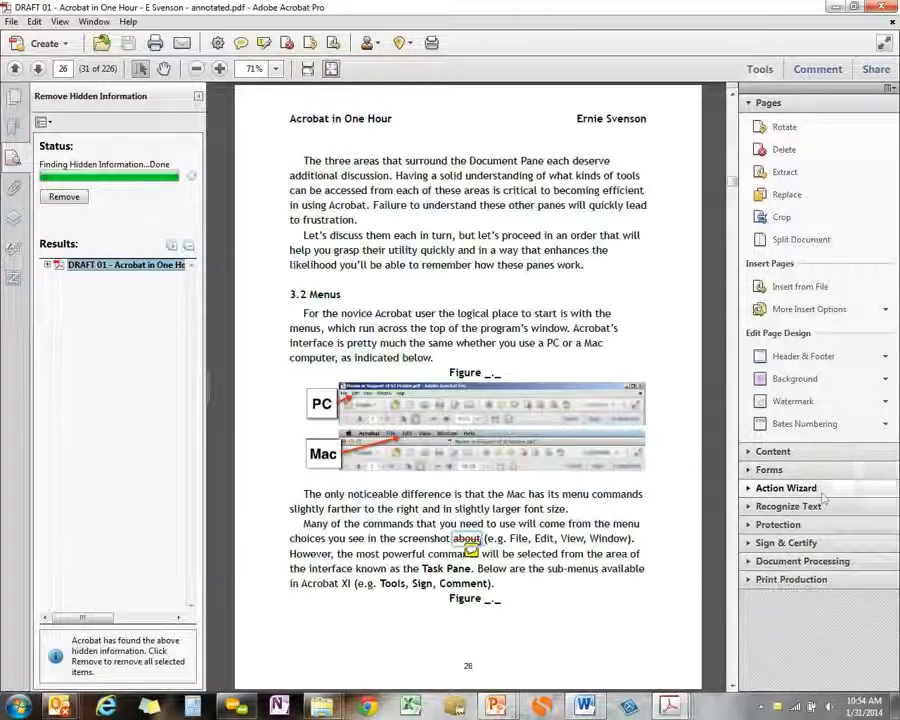
pyautogui.click(790, 524)
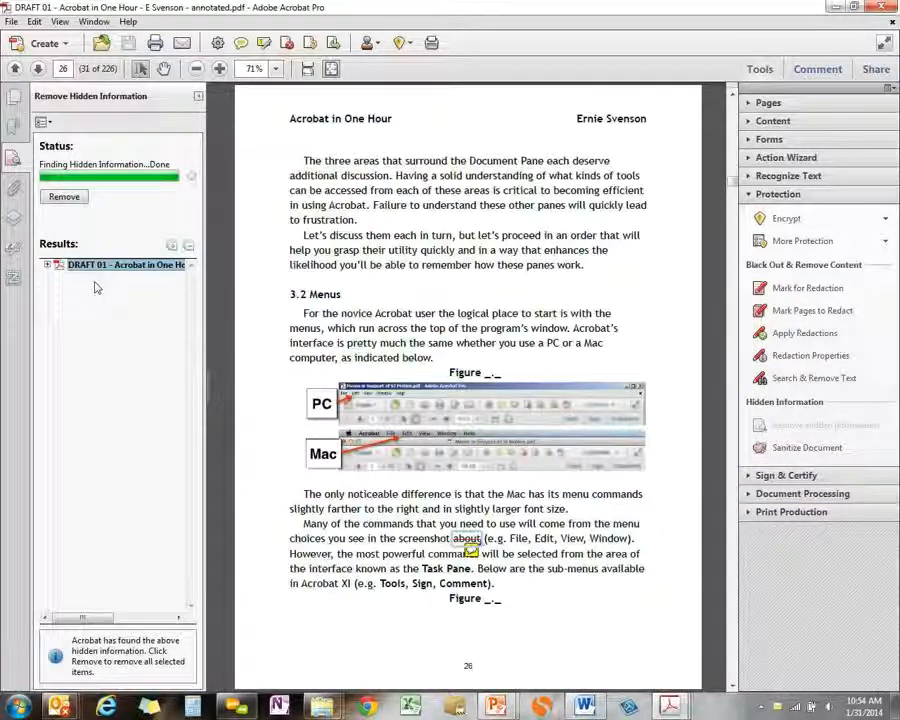
# Step: Review the annotated PDF's document properties and close the dialog
pyautogui.click(11, 20)
pyautogui.click(50, 203)
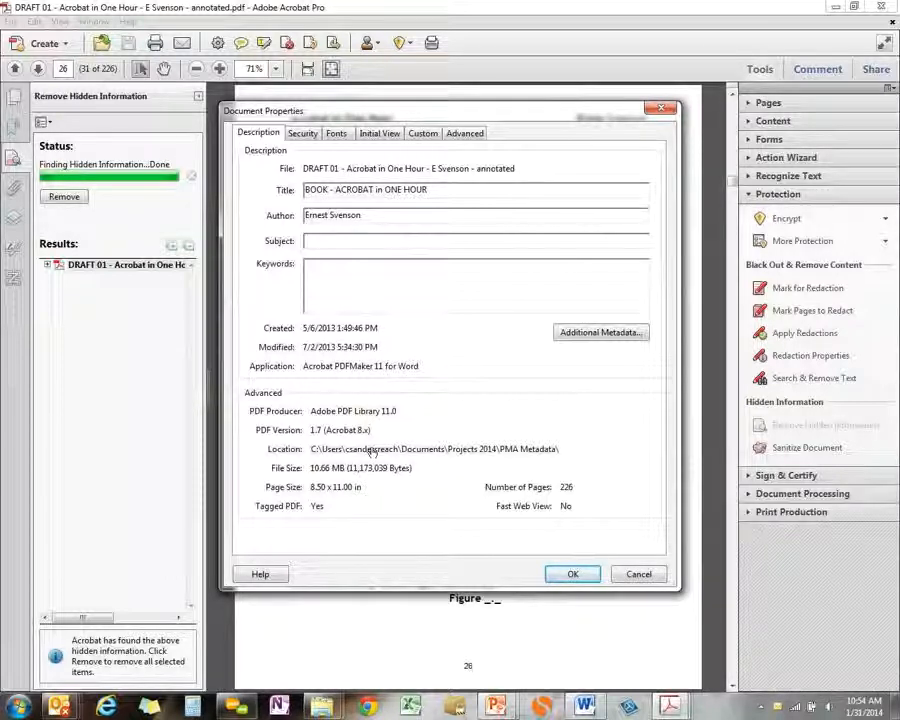
pyautogui.click(574, 574)
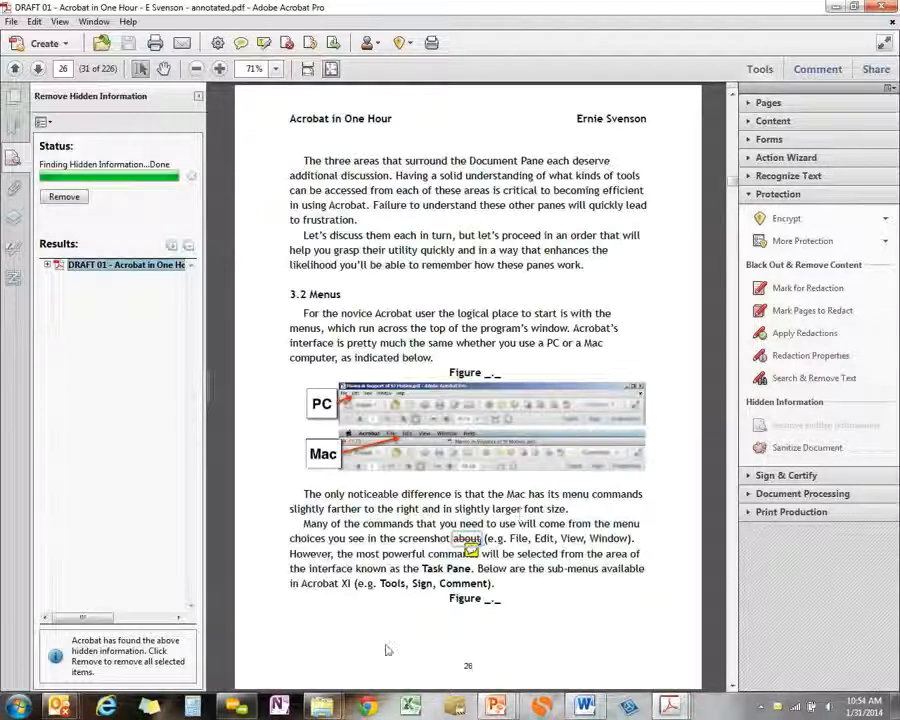
# Step: Switch to the metadata in MS Word document and briefly show the formatting marks around the Overall Support Satisfaction chart on page 3
pyautogui.moveTo(327, 712)
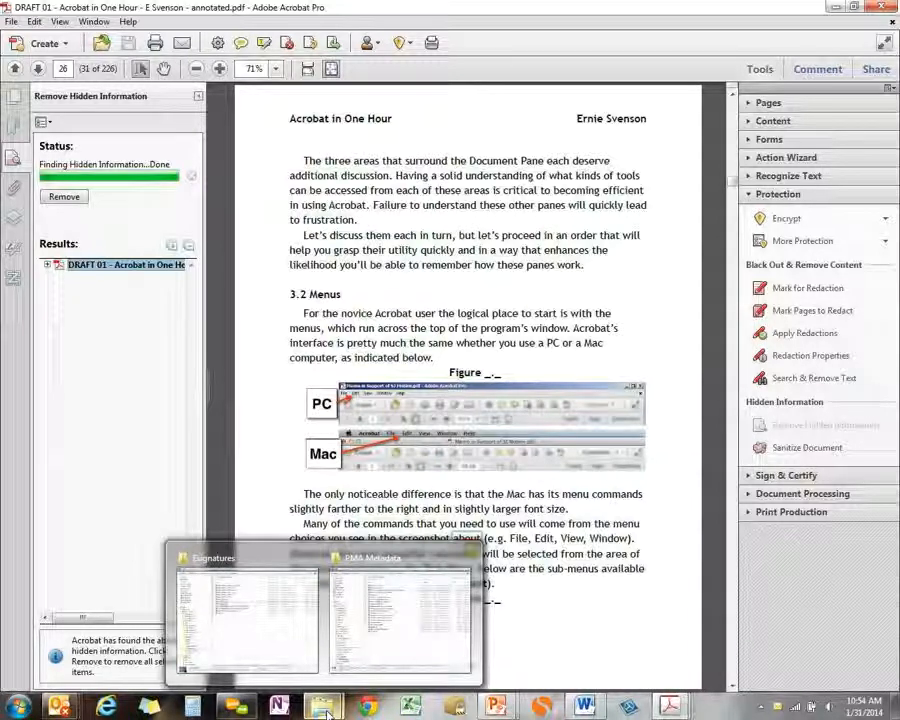
pyautogui.click(387, 657)
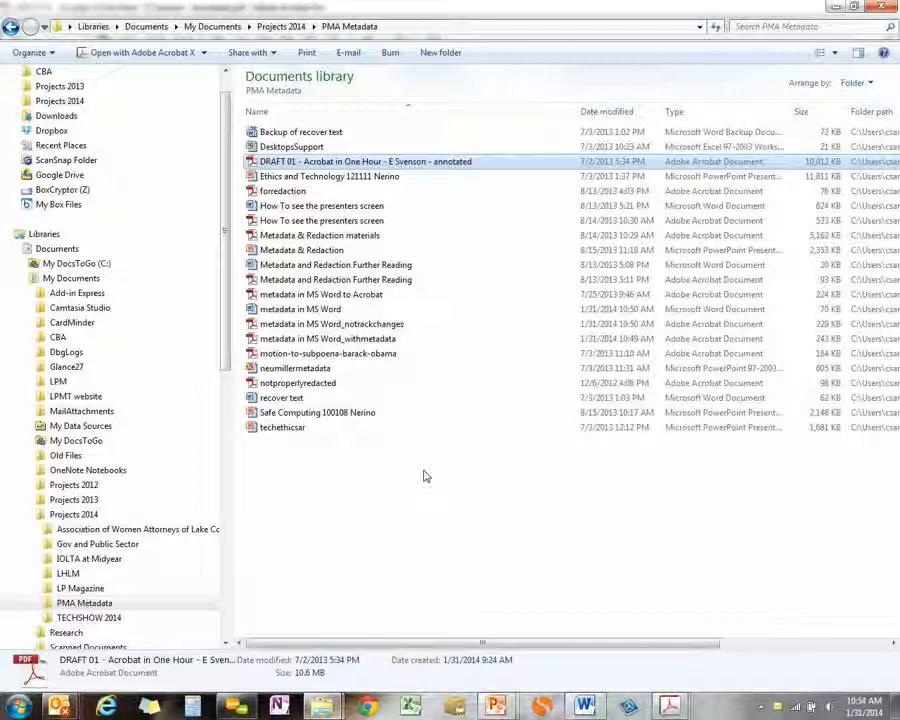
pyautogui.click(585, 707)
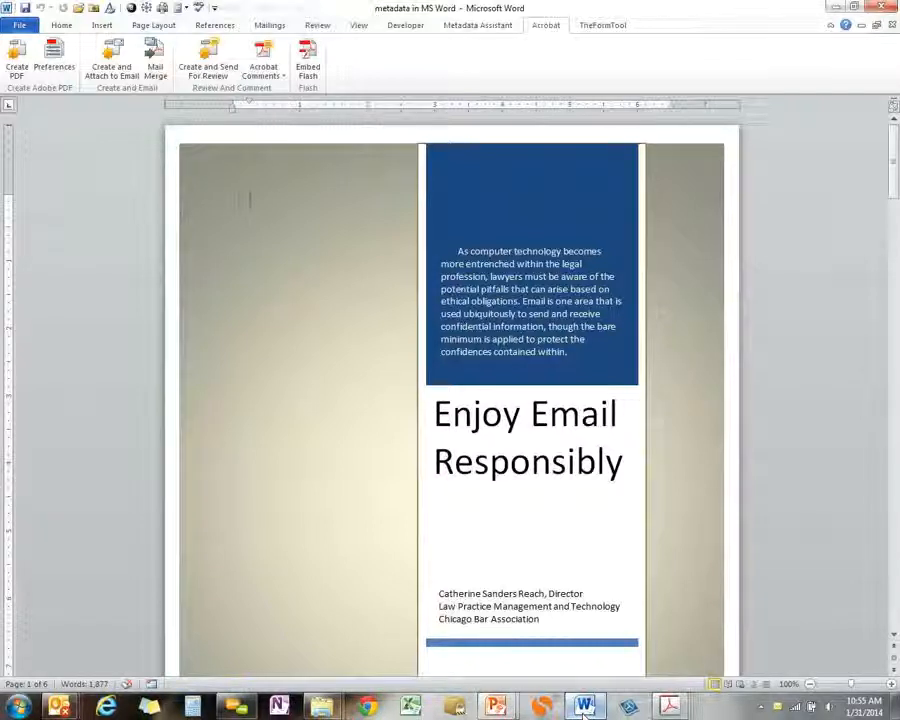
pyautogui.click(66, 27)
pyautogui.scroll(-3, 302, 336)
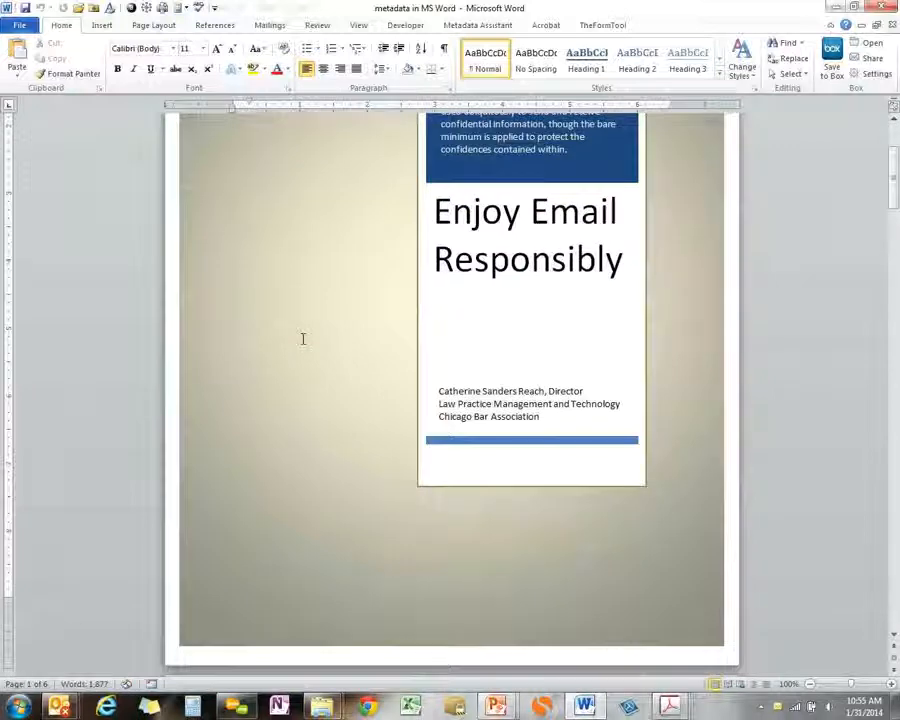
pyautogui.scroll(-14, 302, 338)
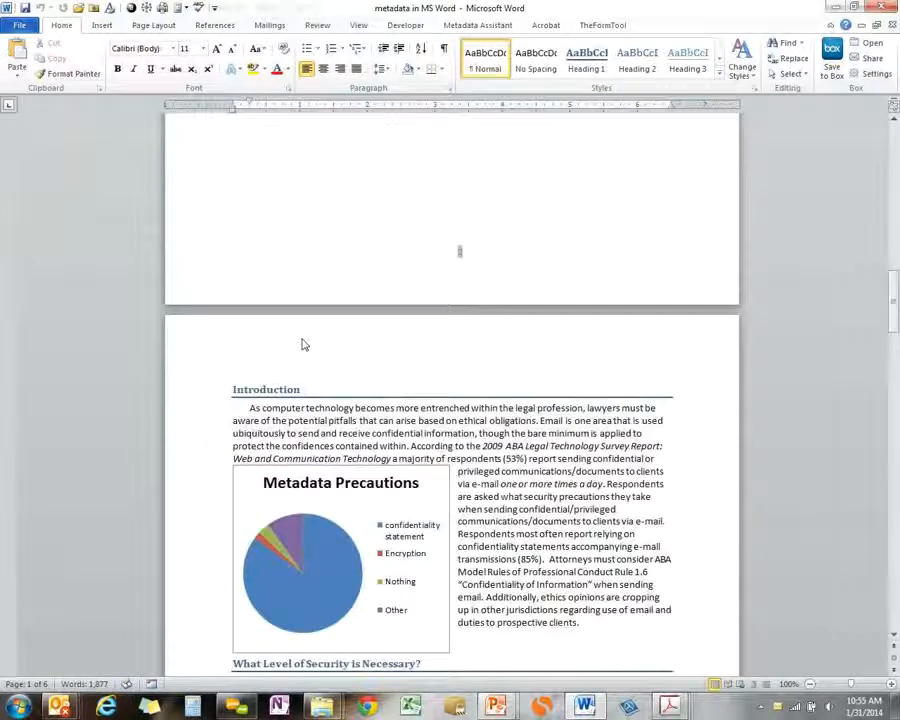
pyautogui.scroll(-3, 302, 345)
pyautogui.scroll(-3, 382, 342)
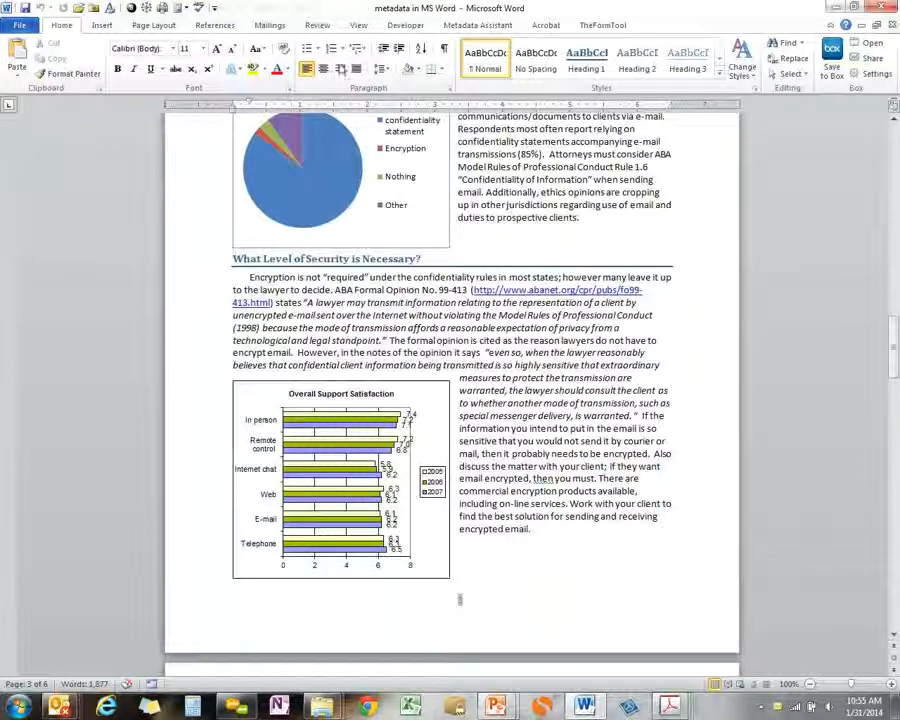
pyautogui.click(444, 48)
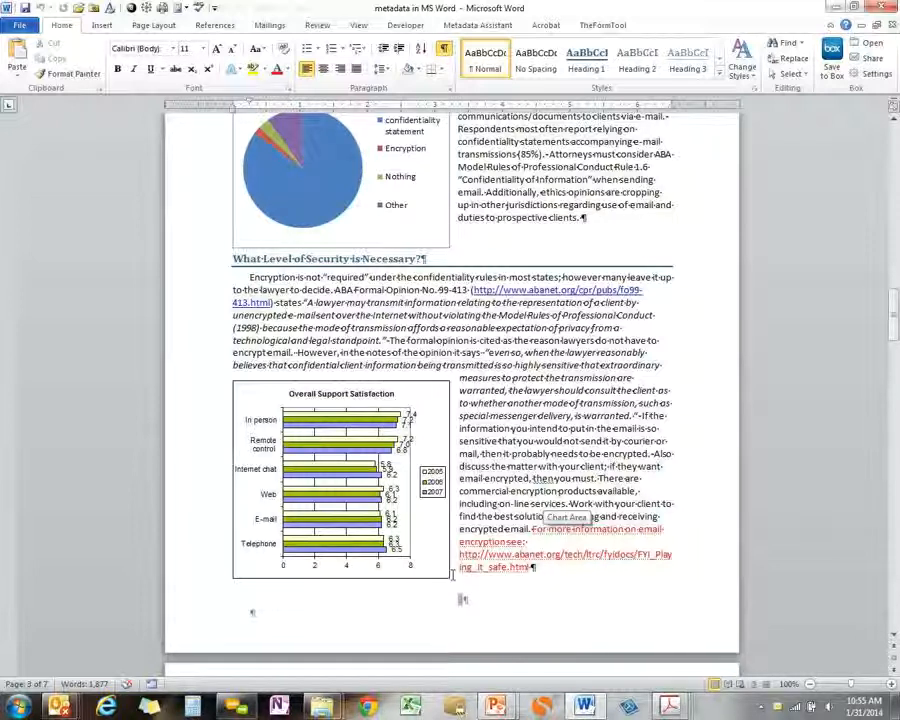
pyautogui.click(446, 52)
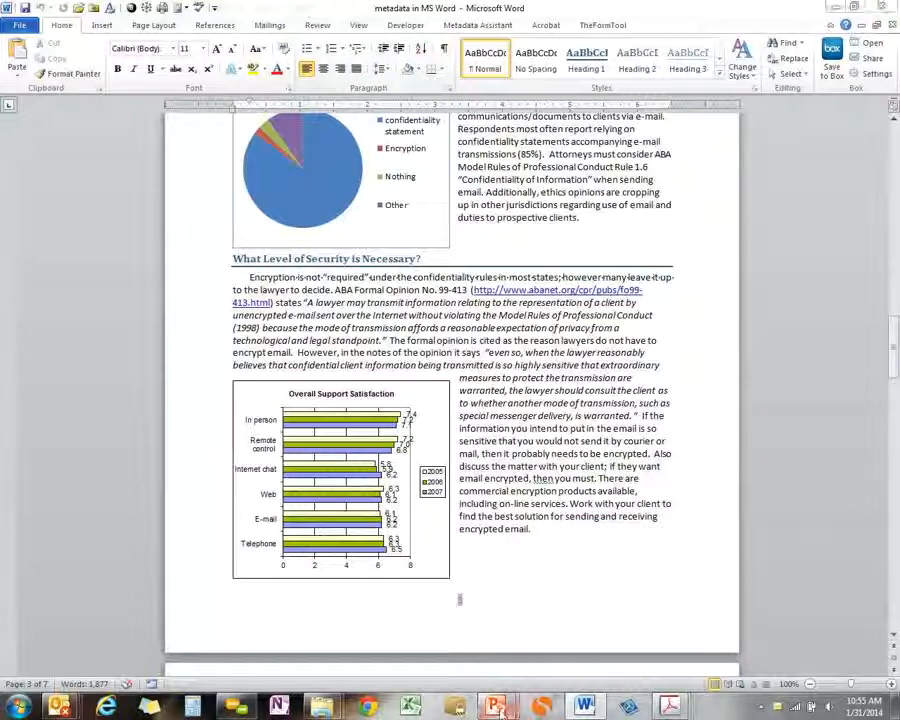
# Step: Switch to PowerPoint and bring up the Metadata & Redaction presentation
pyautogui.moveTo(495, 706)
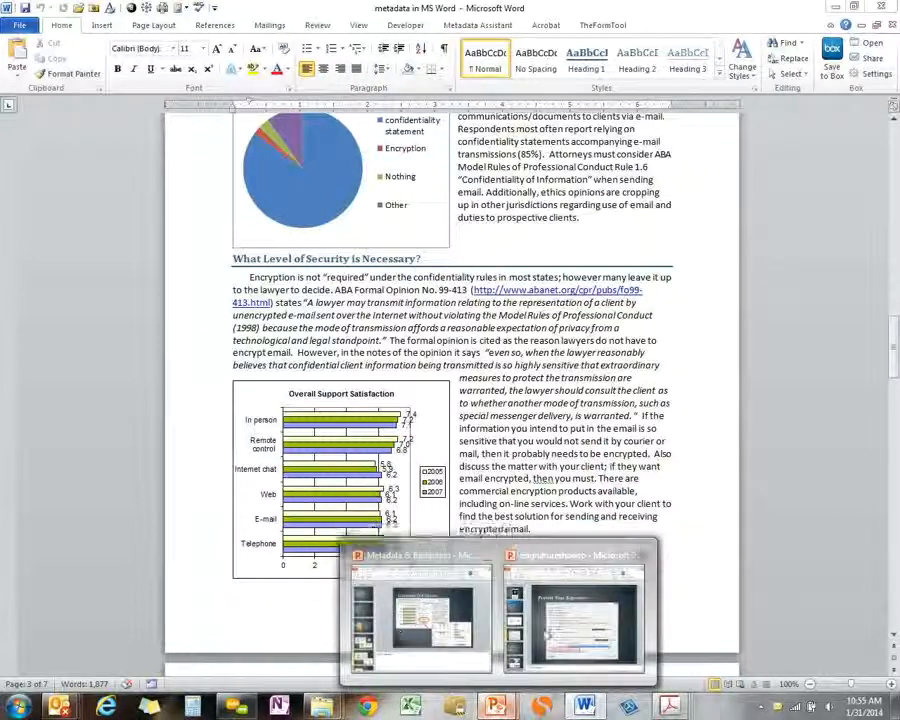
pyautogui.click(575, 620)
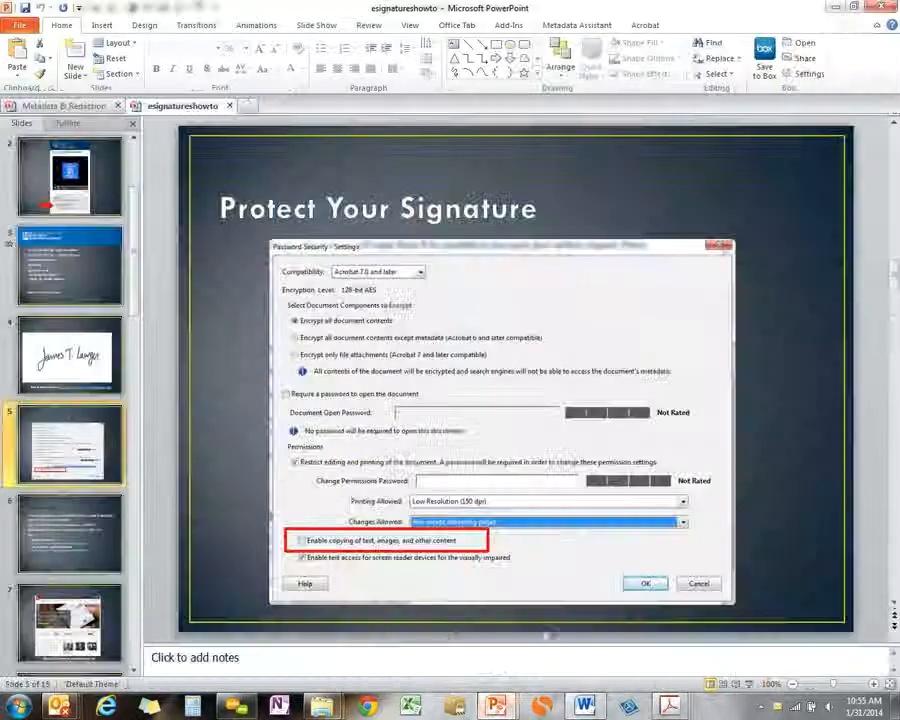
pyautogui.moveTo(495, 706)
pyautogui.click(400, 648)
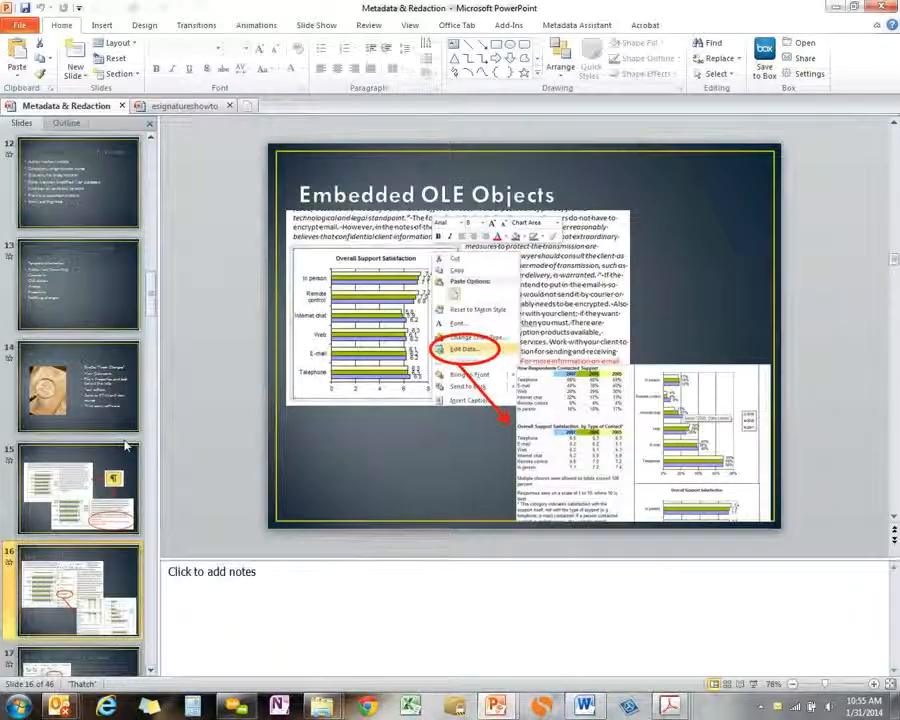
# Step: Go back to slide 5 on why metadata matters and step through the news examples to the Metadata Ethics Opinions slide
pyautogui.scroll(8, 105, 200)
pyautogui.click(93, 308)
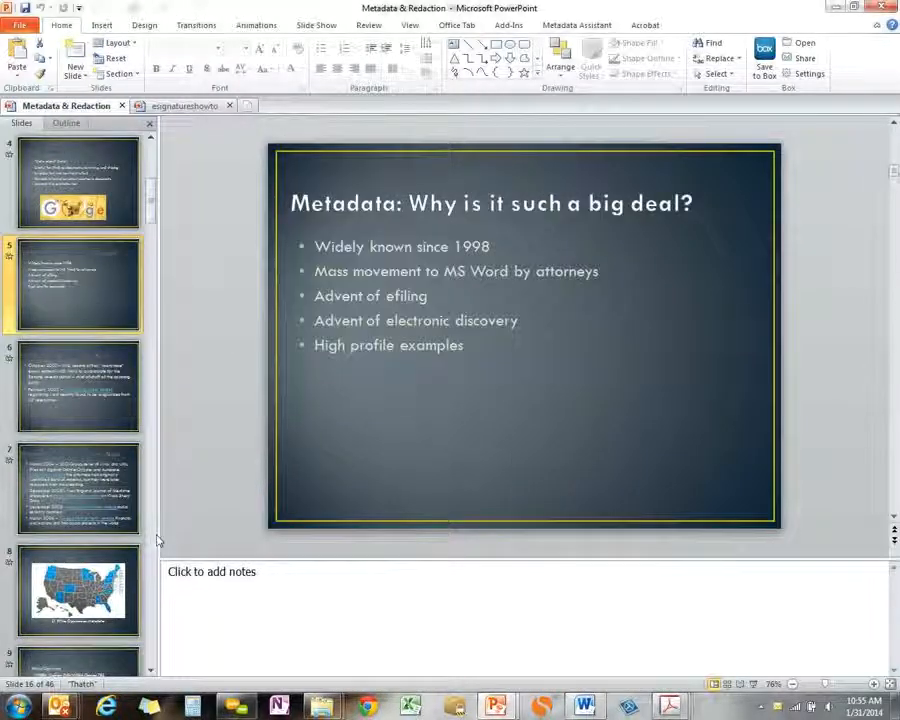
pyautogui.click(56, 401)
pyautogui.click(77, 511)
pyautogui.press('Down')
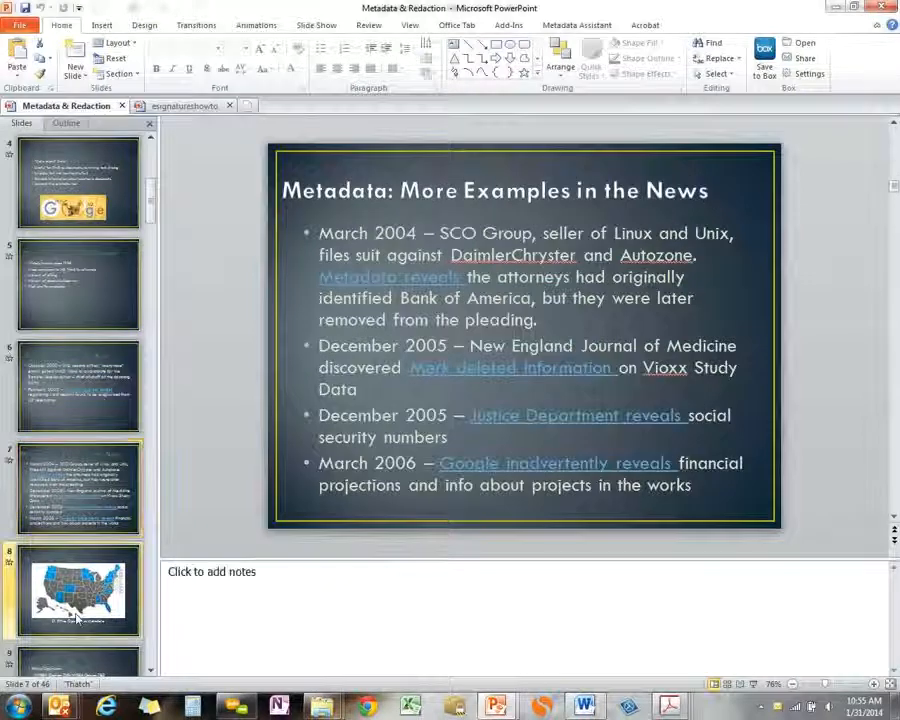
pyautogui.press('Down')
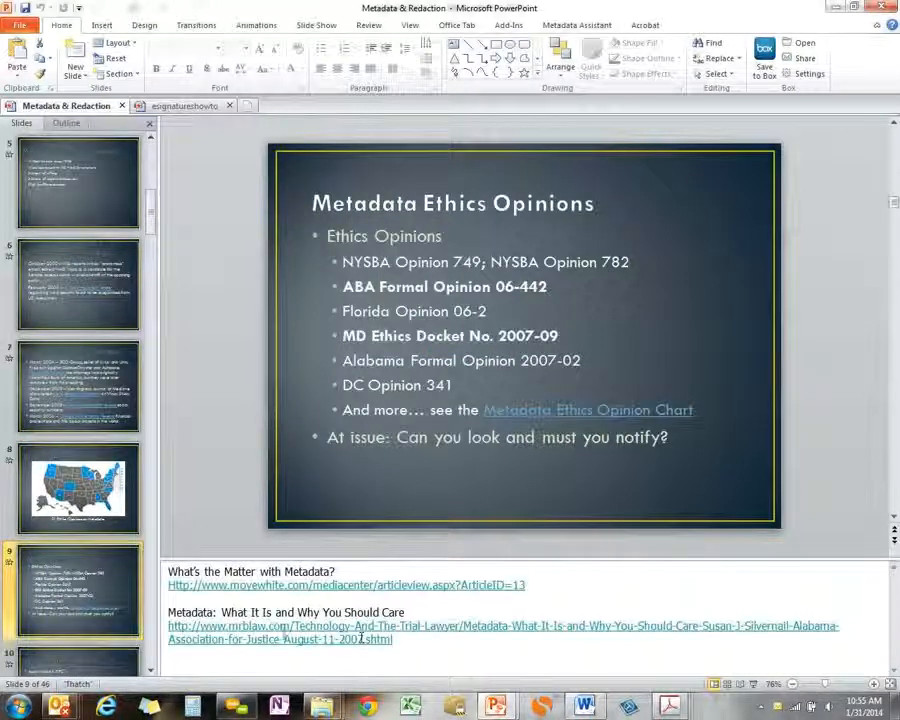